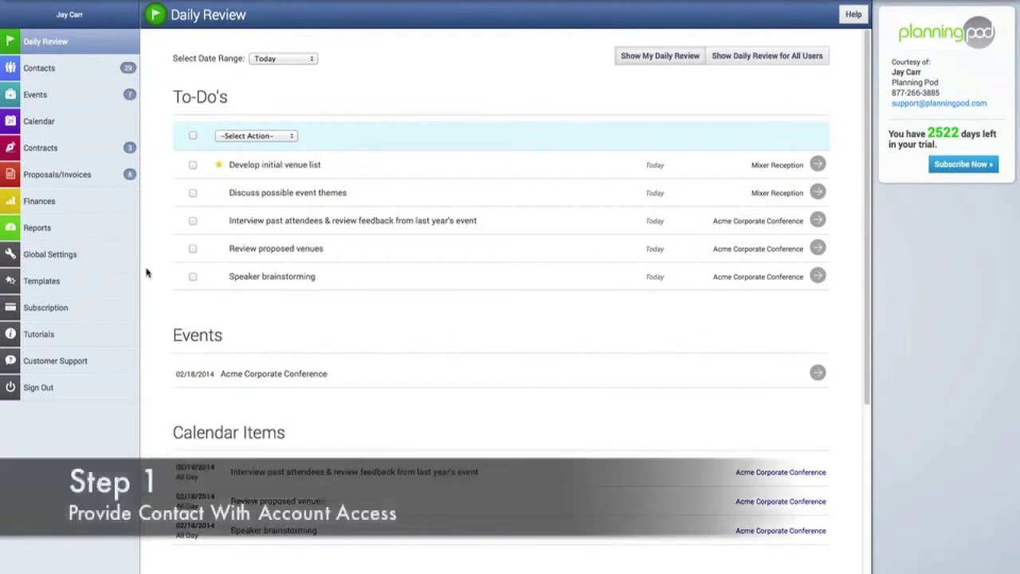
# Go from the Daily Review to the Contacts list.
pyautogui.click(49, 72)
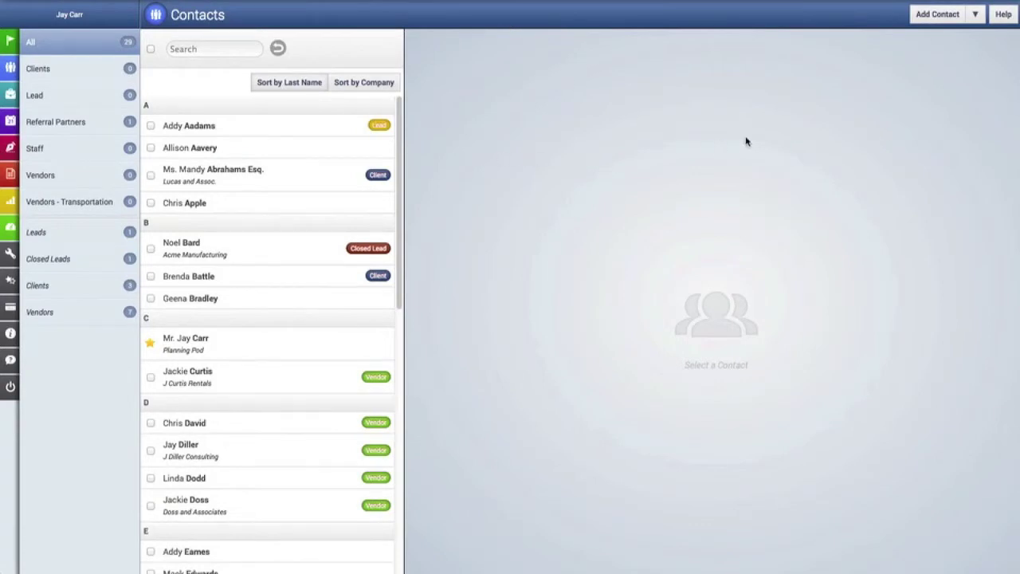
# Begin a new contact with Vendor? set to No and Client or Lead? set to 'Contact is a Client'.
pyautogui.click(935, 23)
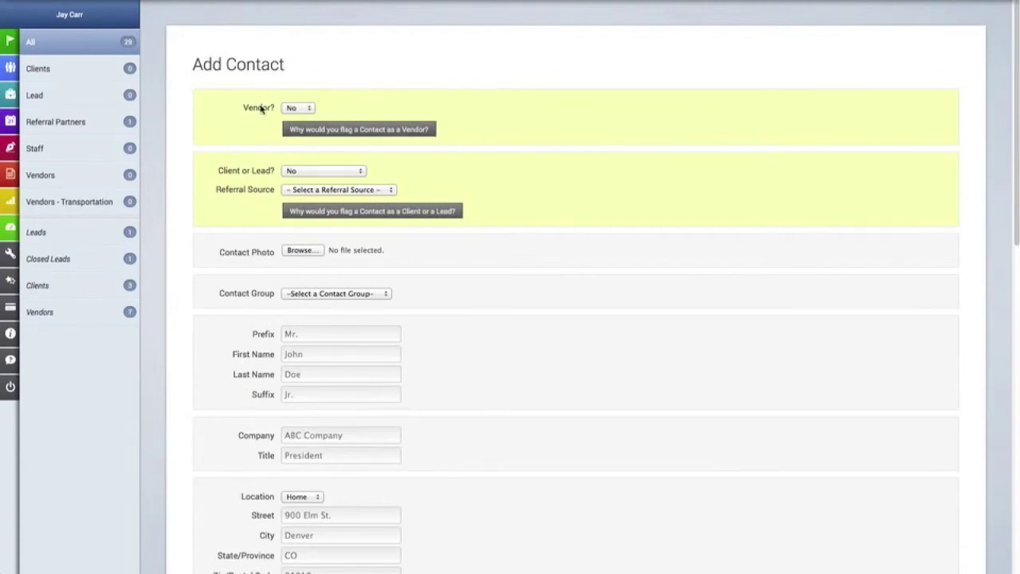
pyautogui.click(296, 109)
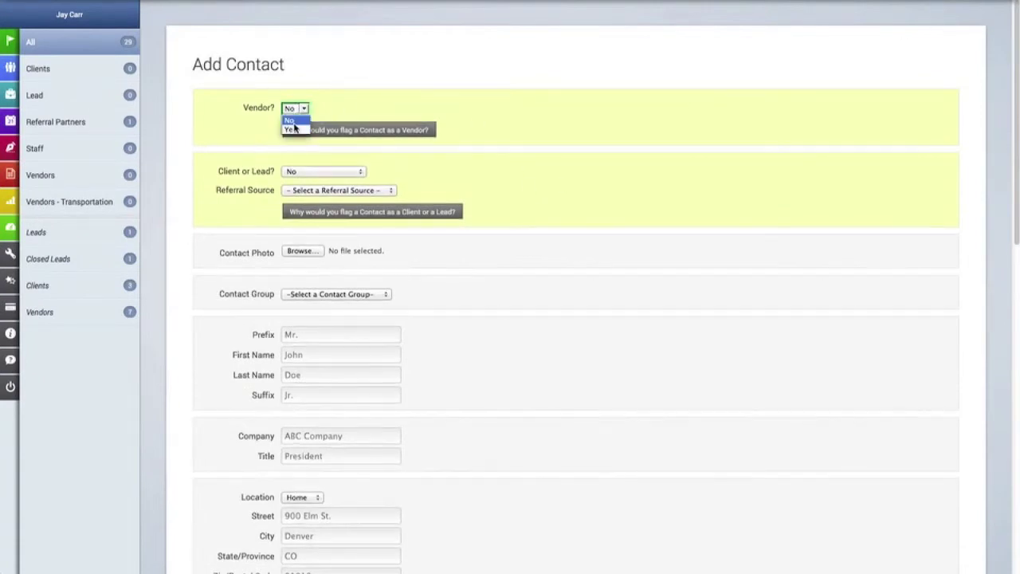
pyautogui.click(294, 121)
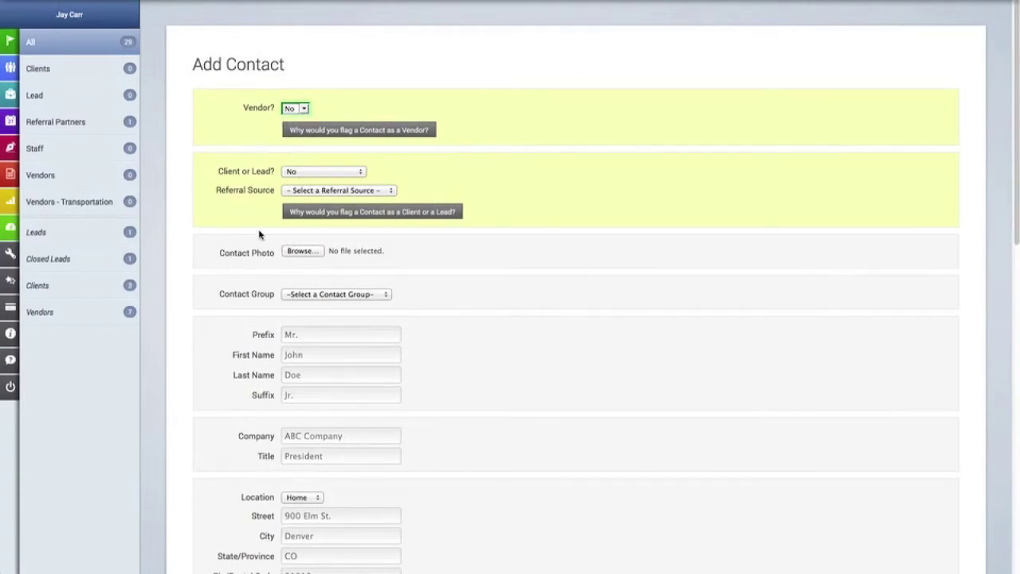
pyautogui.click(310, 174)
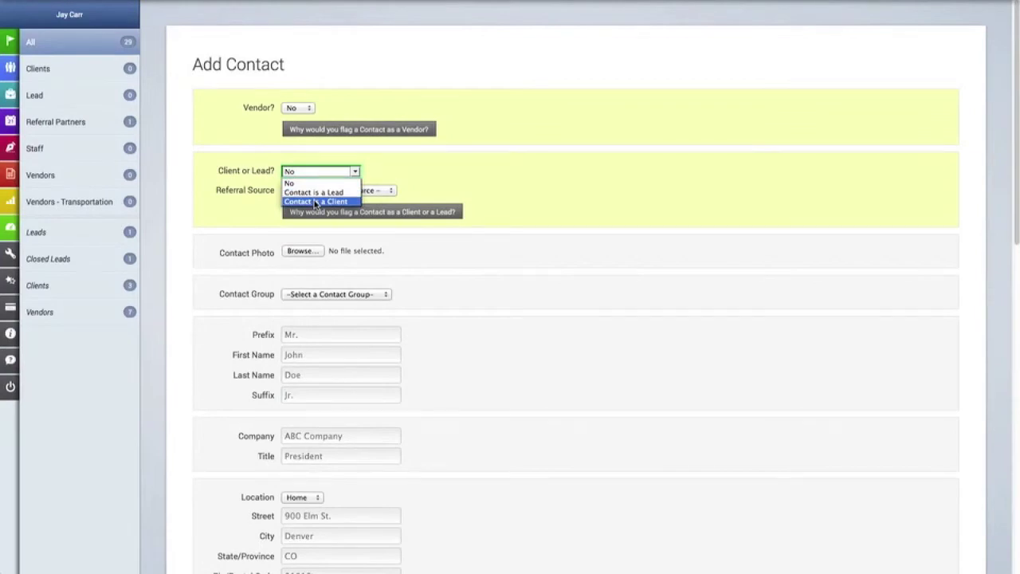
pyautogui.click(316, 203)
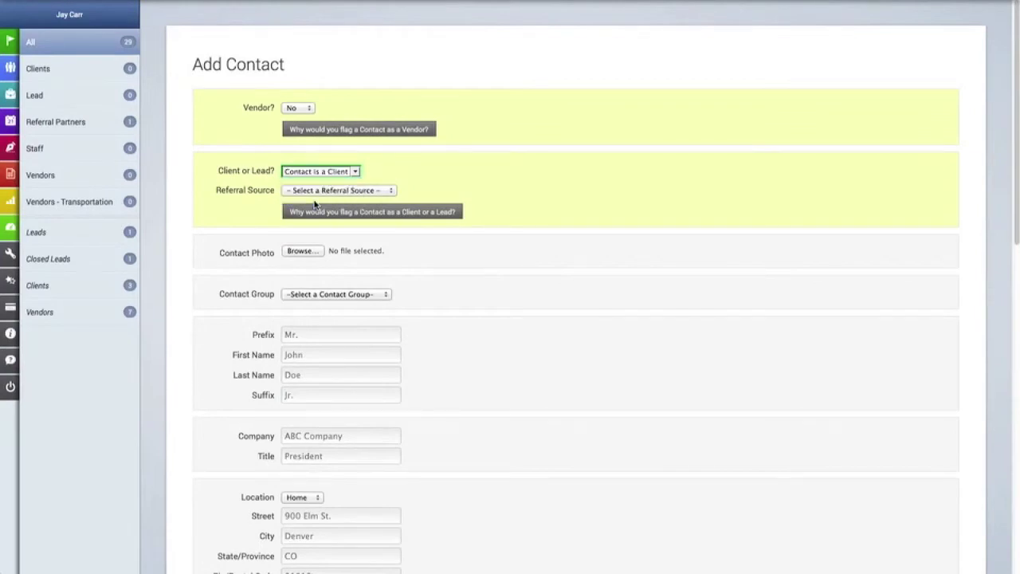
pyautogui.scroll(-2, 315, 204)
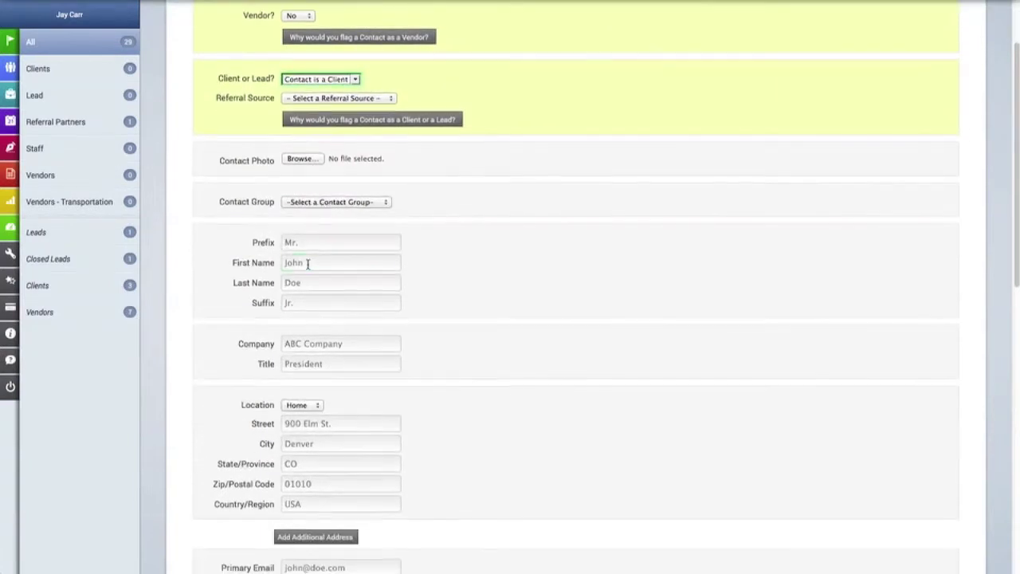
# Enter the client's first and last name.
pyautogui.click(308, 264)
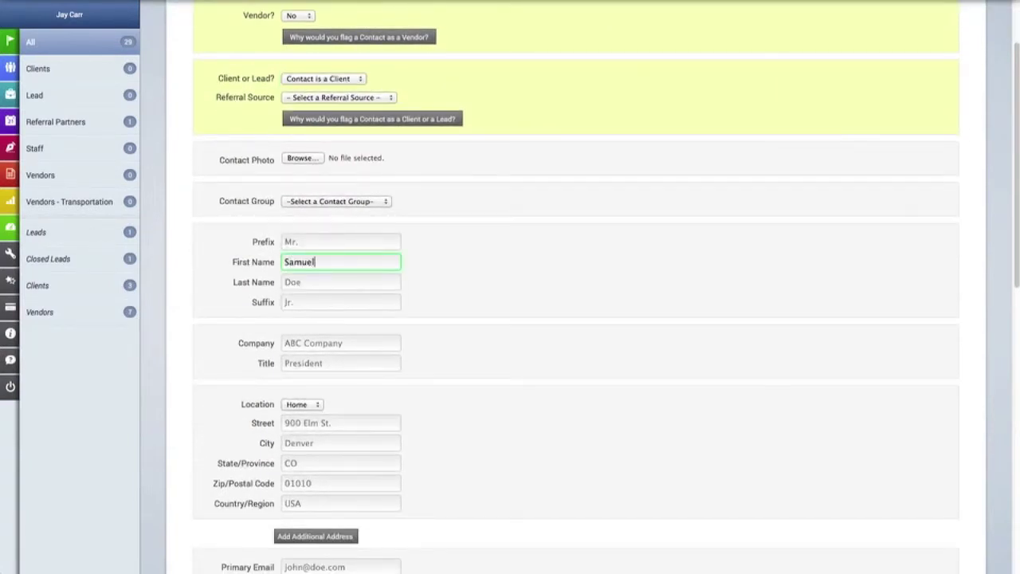
pyautogui.press('Tab')
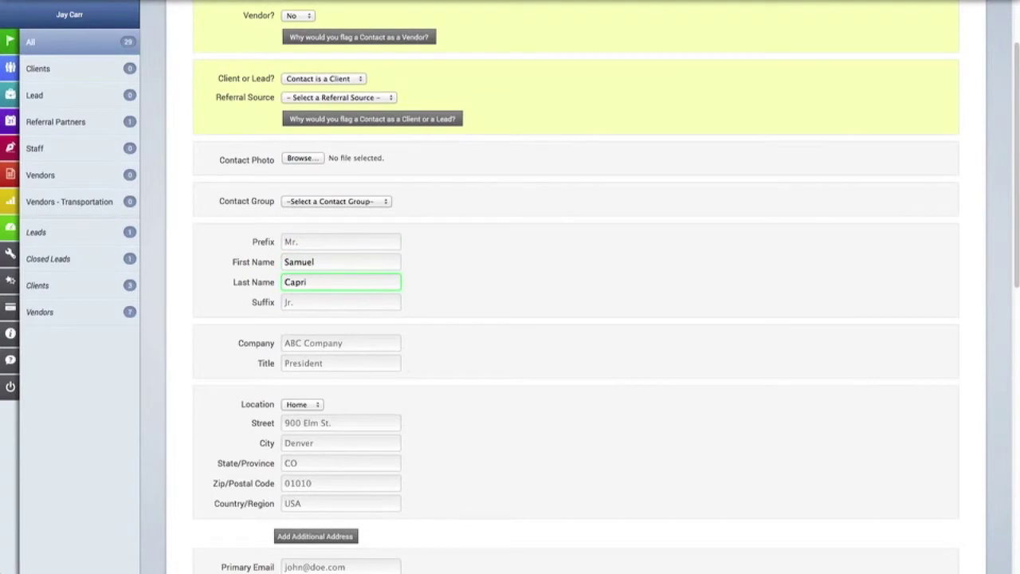
# Fill in the client's primary email from the suggestion and the work phone number.
pyautogui.scroll(-5, 304, 408)
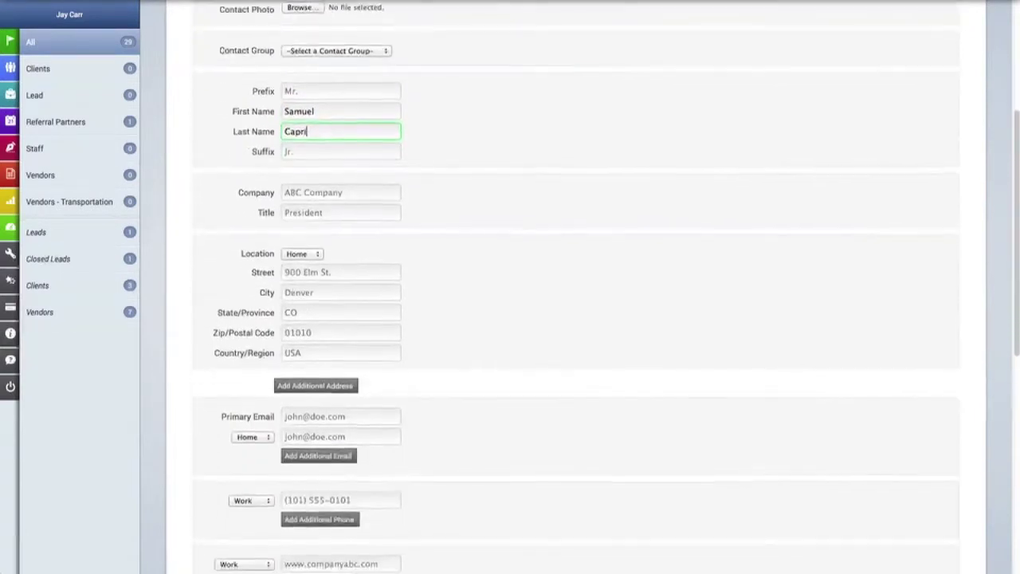
pyautogui.click(304, 407)
pyautogui.write('groom')
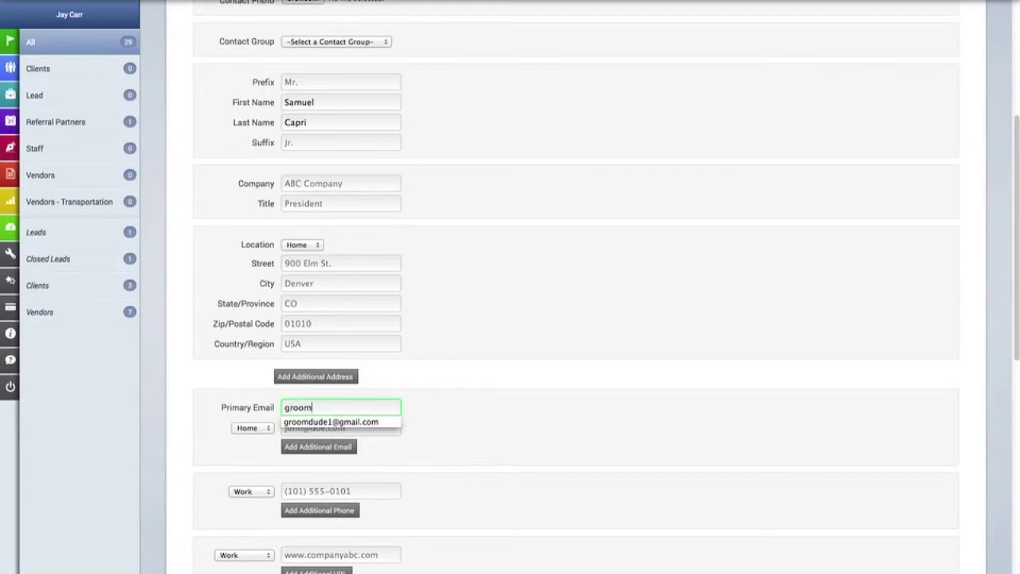
pyautogui.press('Down')
pyautogui.press('Return')
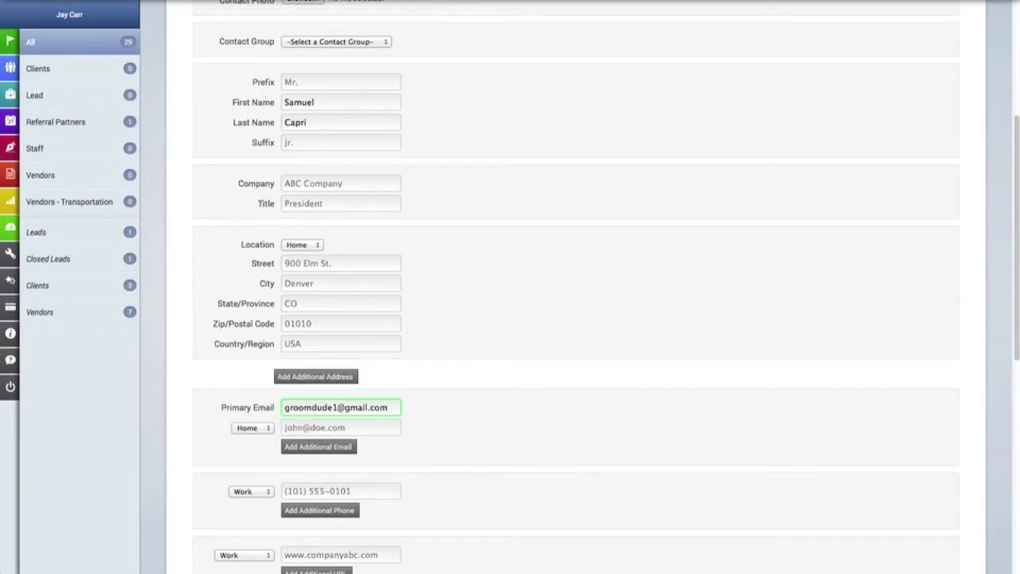
pyautogui.scroll(-3, 306, 415)
pyautogui.click(308, 403)
pyautogui.write('555-374')
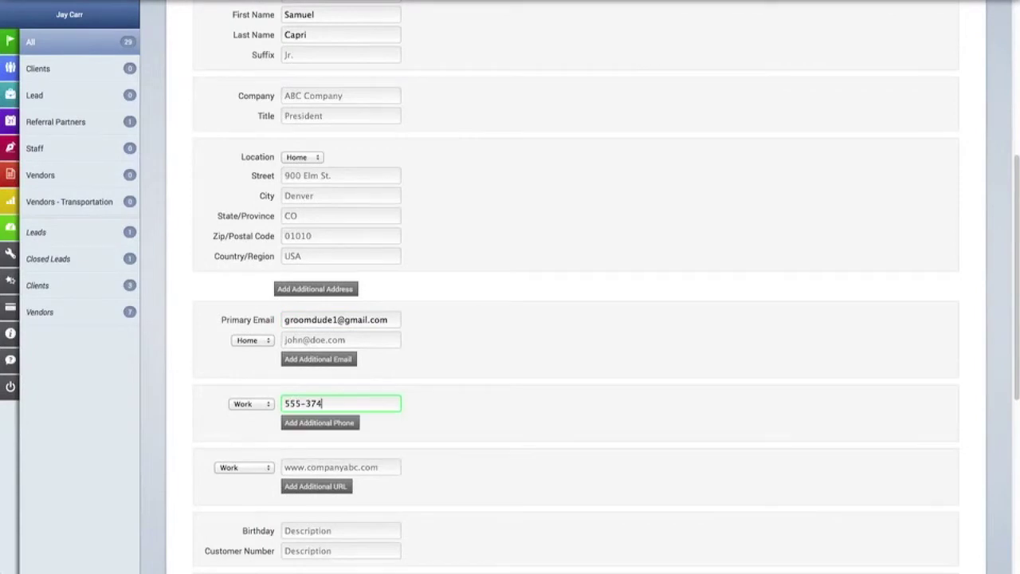
pyautogui.write('-3736')
pyautogui.scroll(-10, 574, 287)
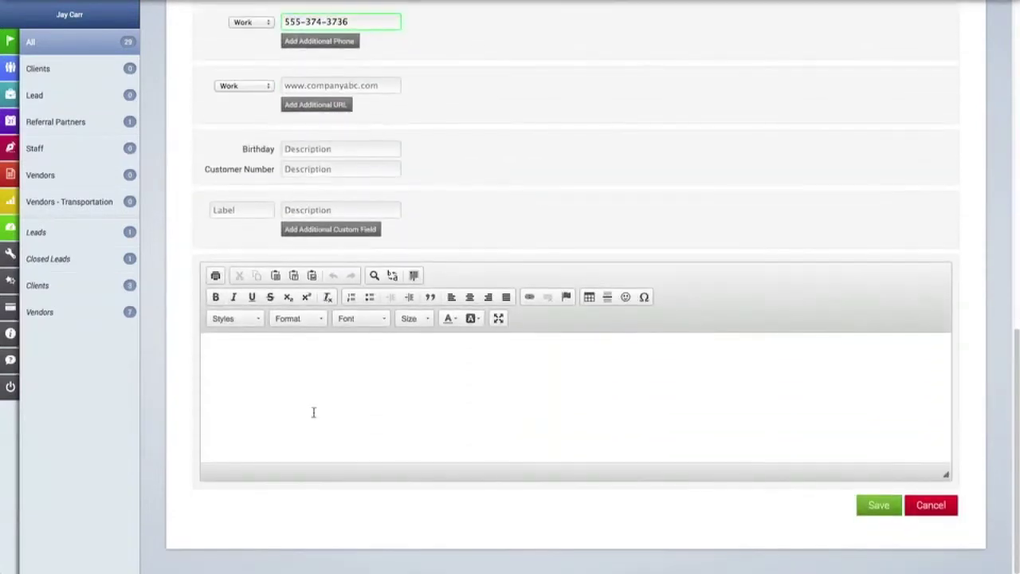
# Save the client contact and open its details showing No Access.
pyautogui.click(877, 507)
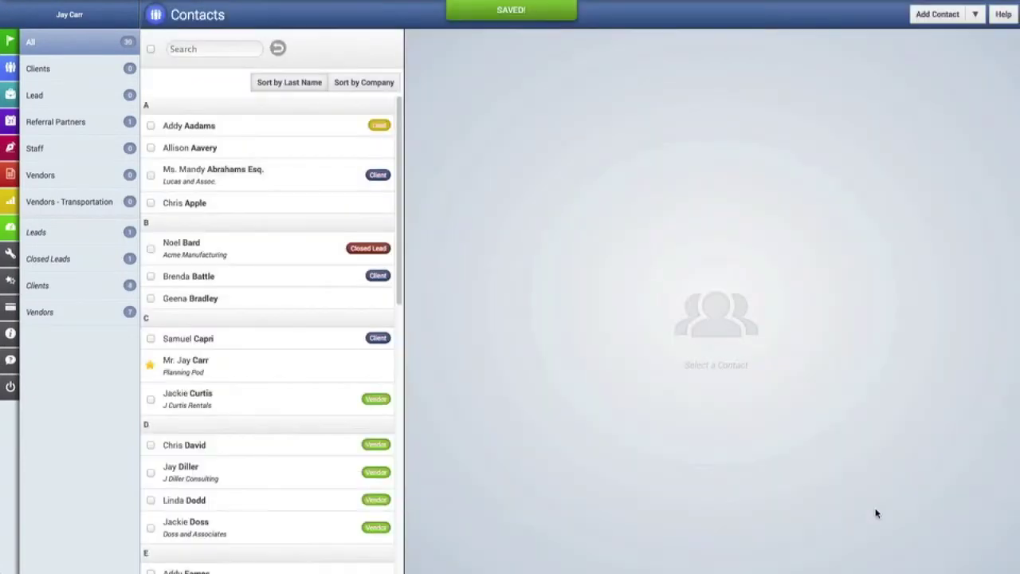
pyautogui.click(251, 343)
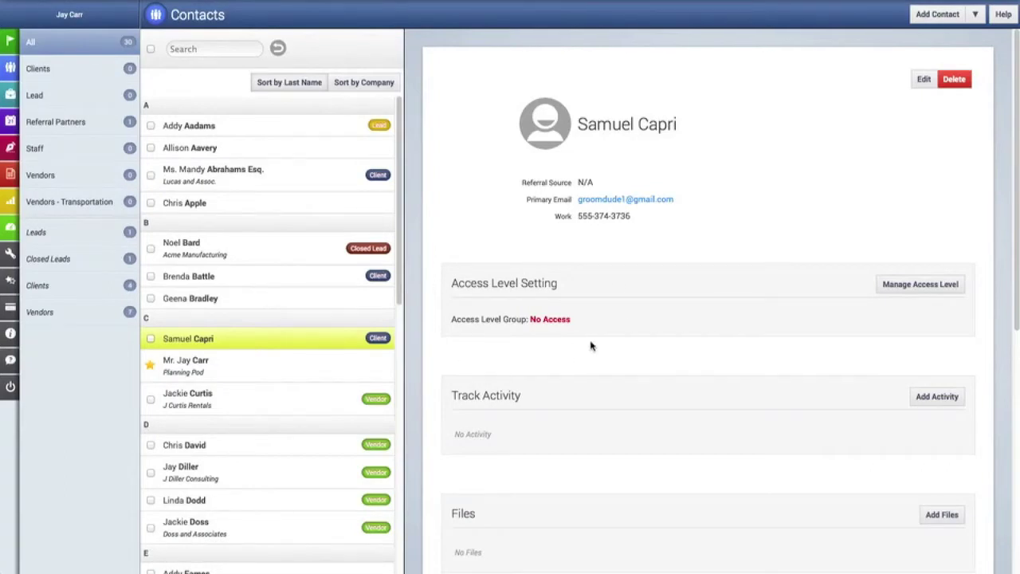
# Set the contact's access level to Client and tick Notify Contact? for setup instructions.
pyautogui.click(920, 285)
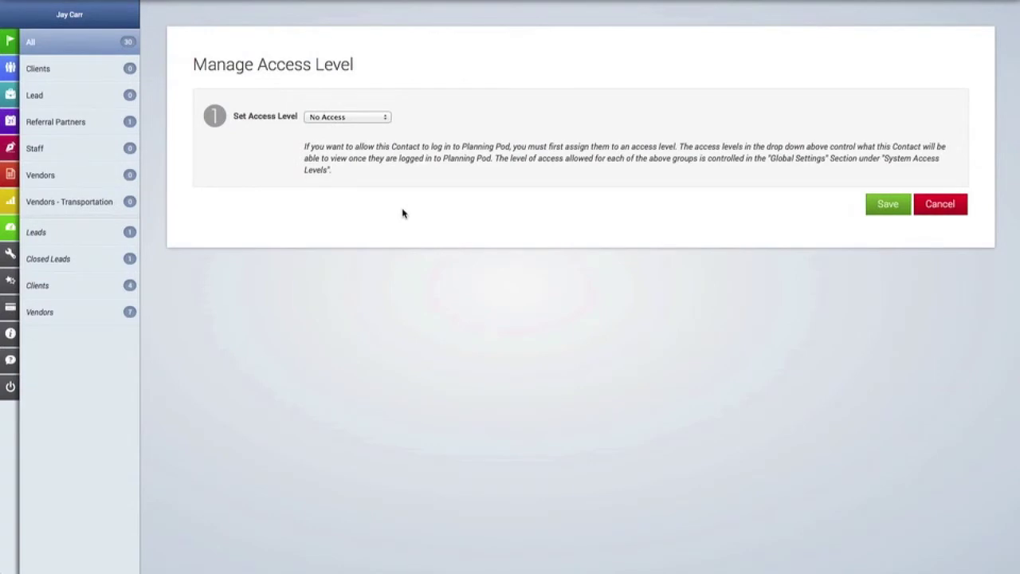
pyautogui.click(365, 120)
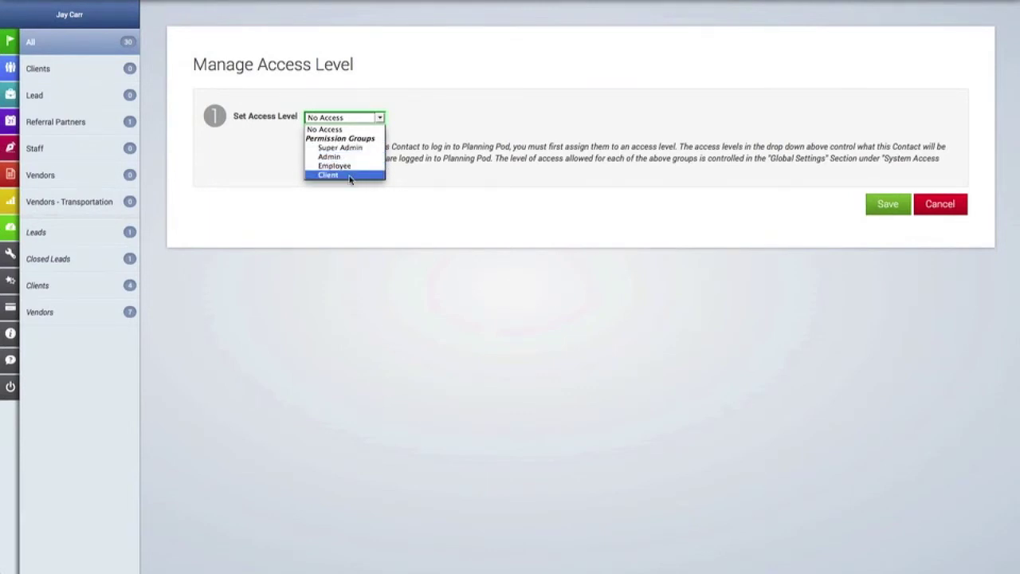
pyautogui.click(349, 175)
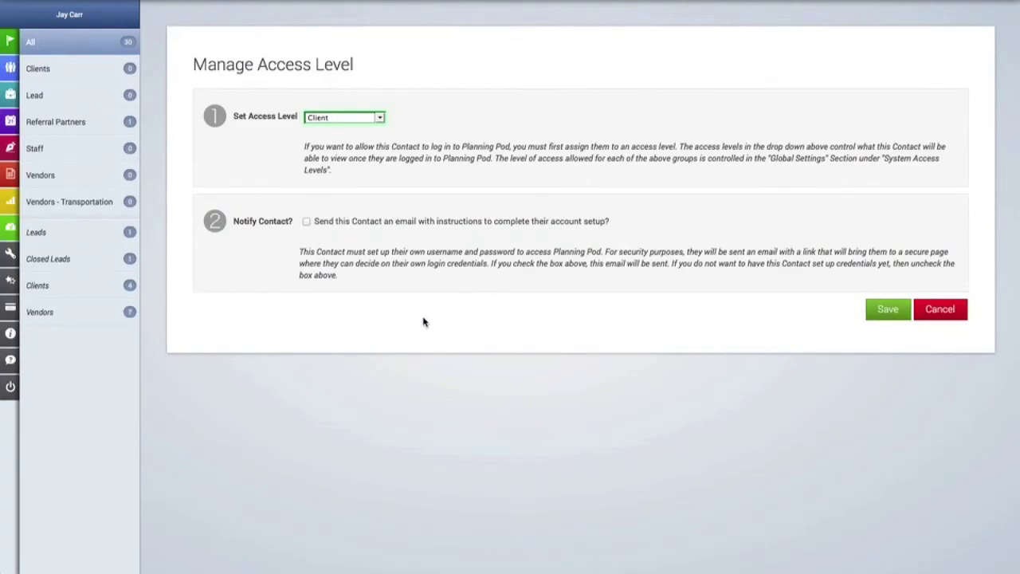
pyautogui.click(307, 225)
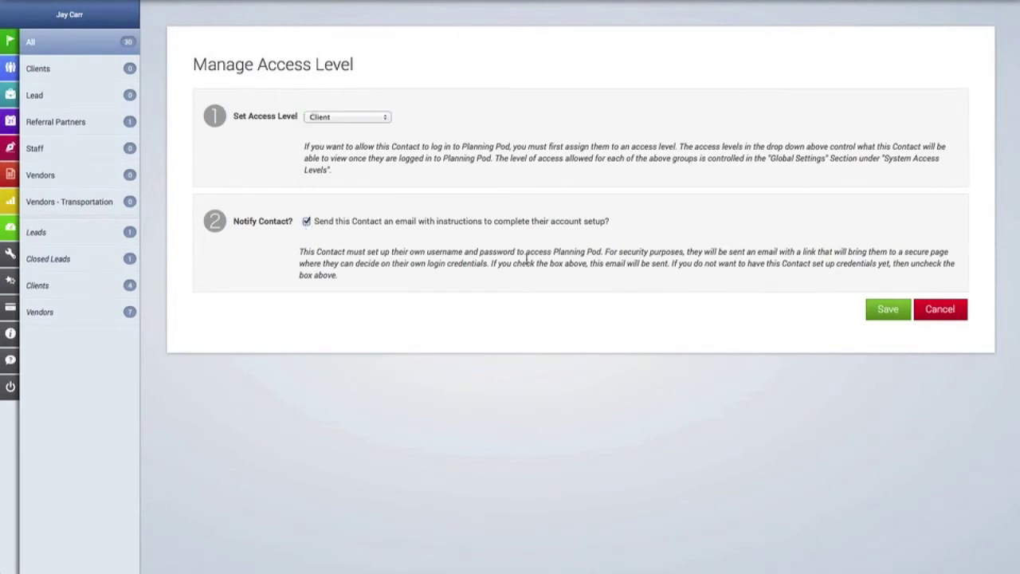
pyautogui.click(884, 311)
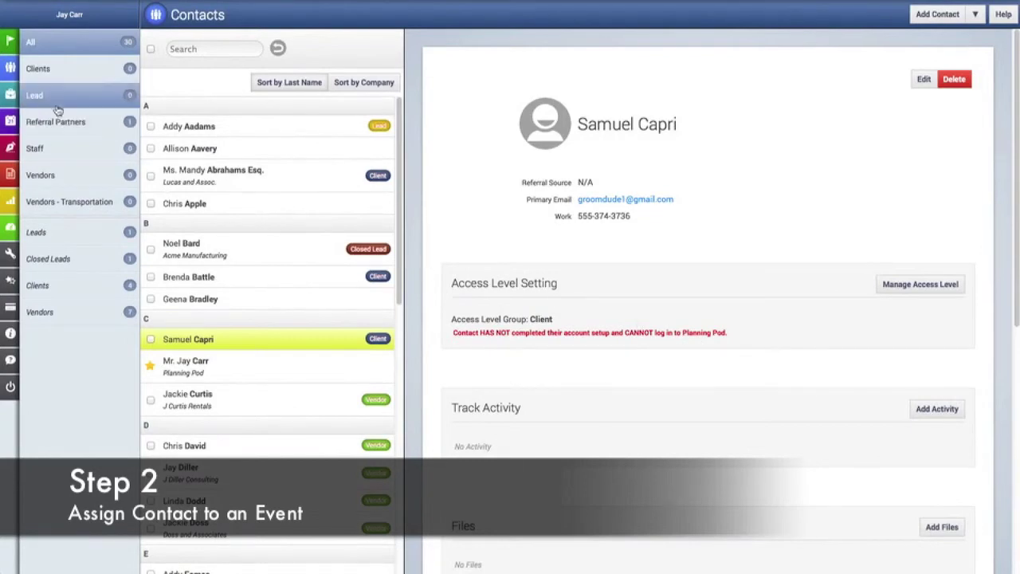
pyautogui.moveTo(11, 96)
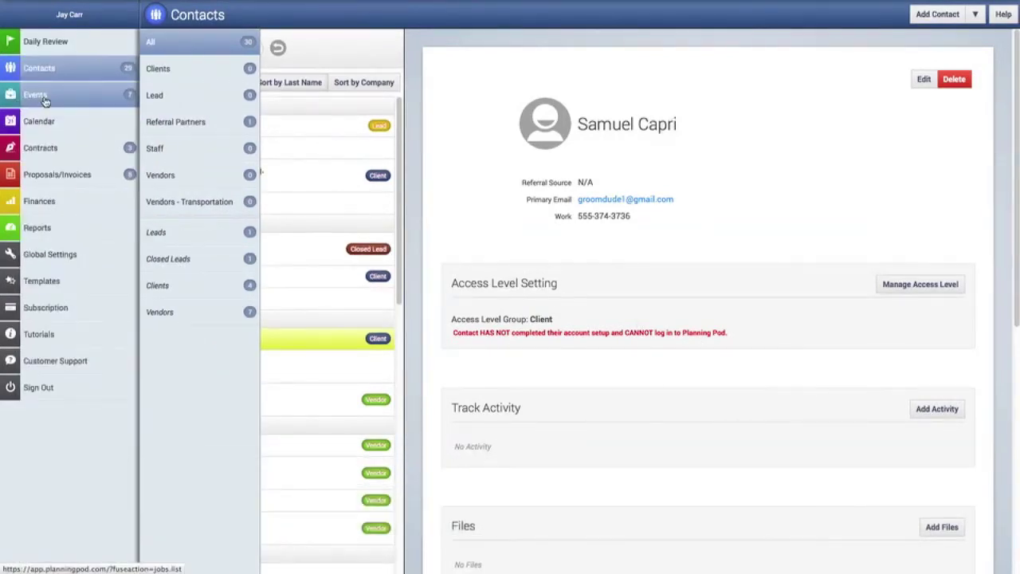
pyautogui.click(45, 100)
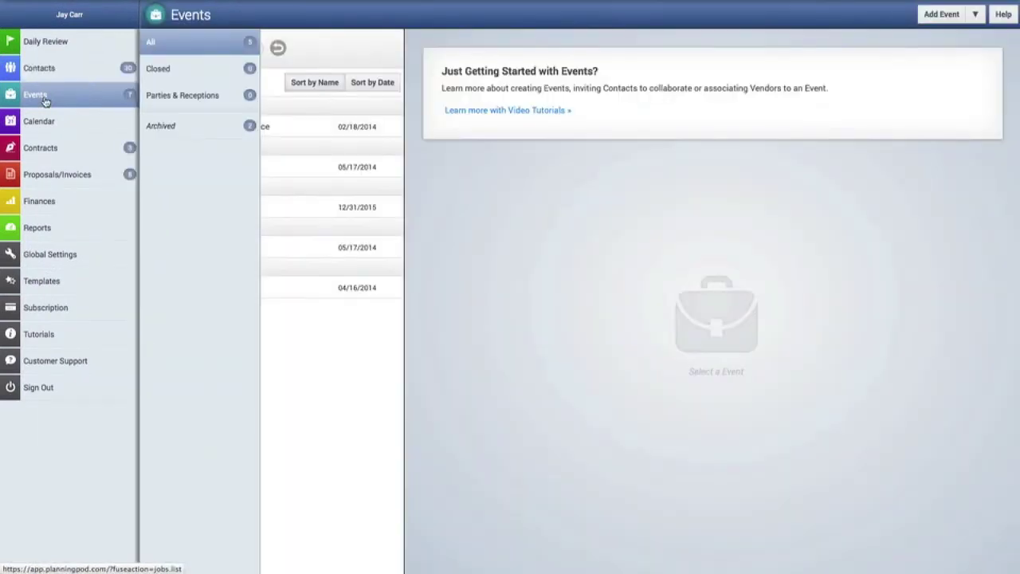
# Start a new event named 'Capri-Ross Wedding' at venue 'Hyatt Downtown'.
pyautogui.click(45, 100)
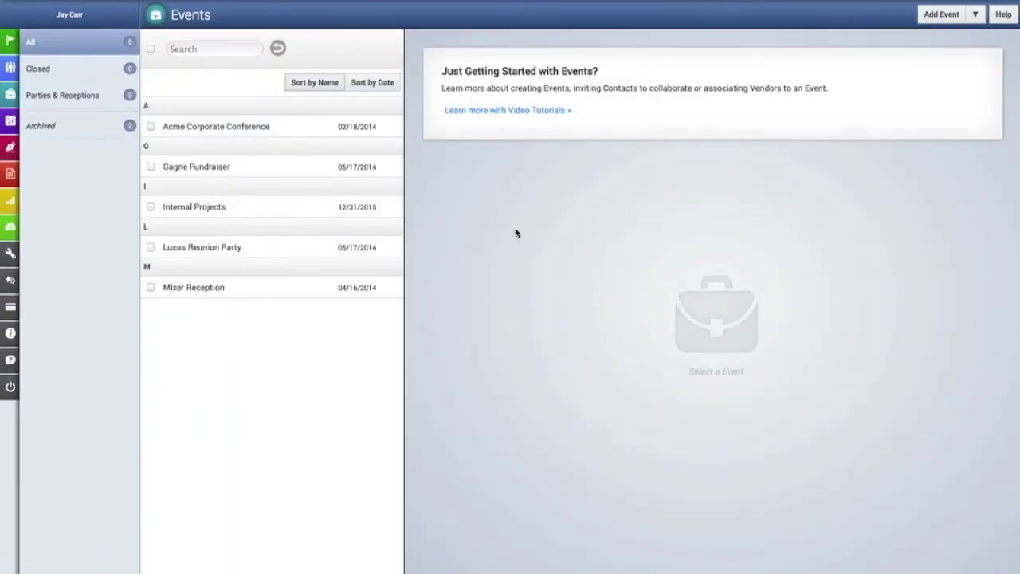
pyautogui.click(941, 27)
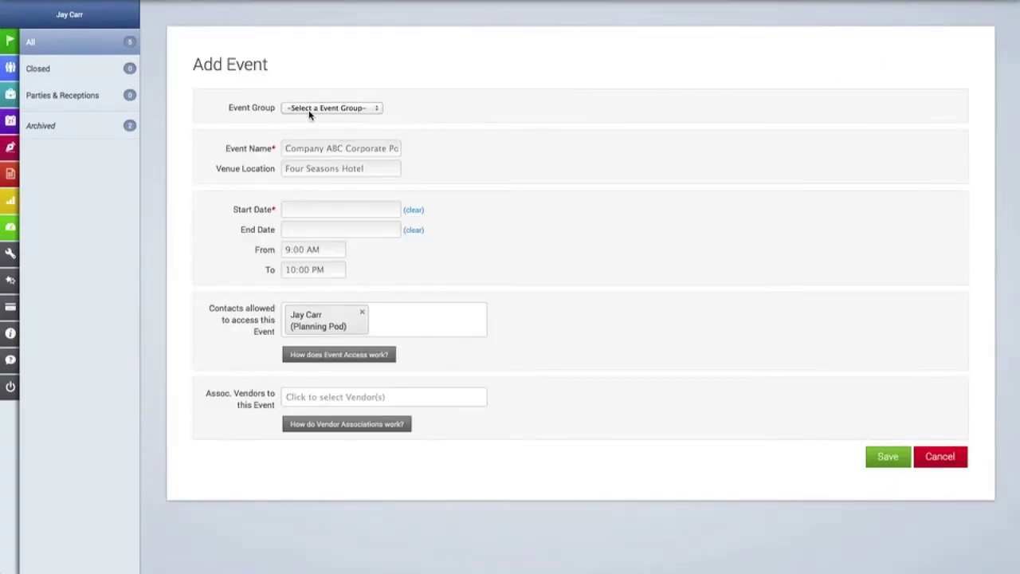
pyautogui.click(309, 114)
pyautogui.click(368, 111)
pyautogui.click(332, 149)
pyautogui.write('Capri-Ross Wedding')
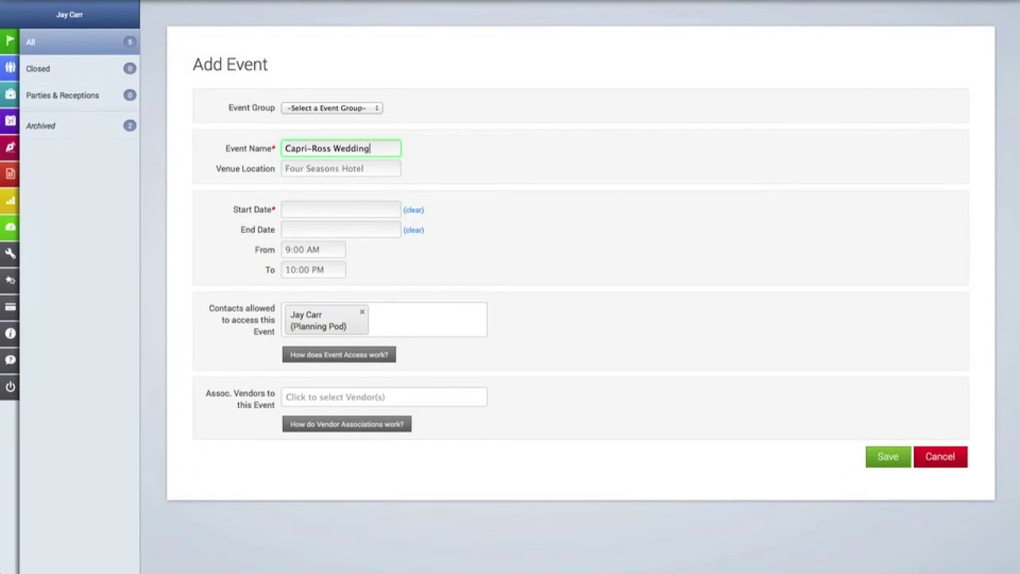
pyautogui.click(335, 170)
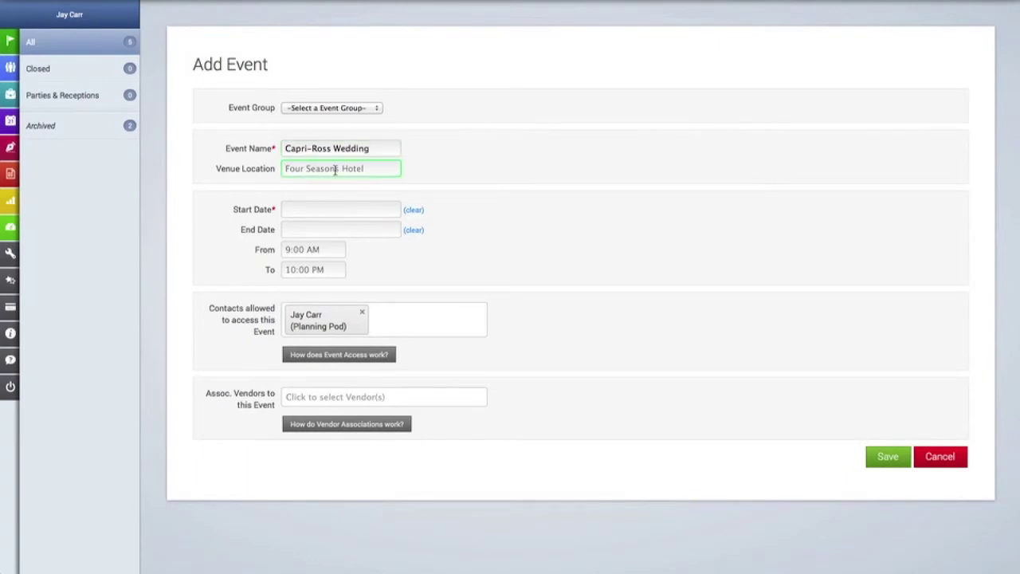
pyautogui.write('Hyatt Downtown')
# Schedule the event for 06/21/2014 from 3:30 pm to 11:15 pm.
pyautogui.click(323, 207)
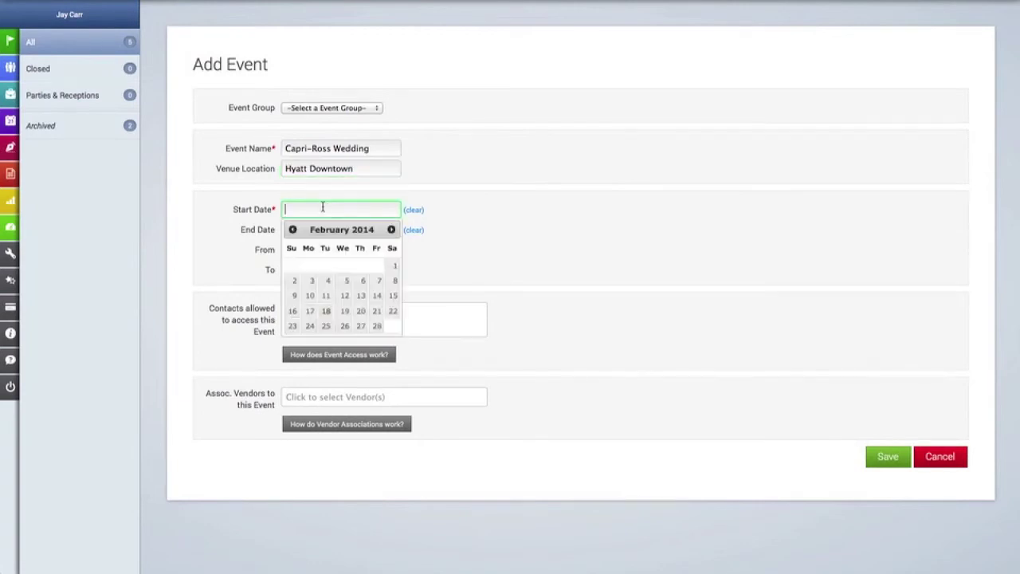
pyautogui.click(391, 229)
pyautogui.click(390, 230)
pyautogui.click(390, 230)
pyautogui.click(390, 229)
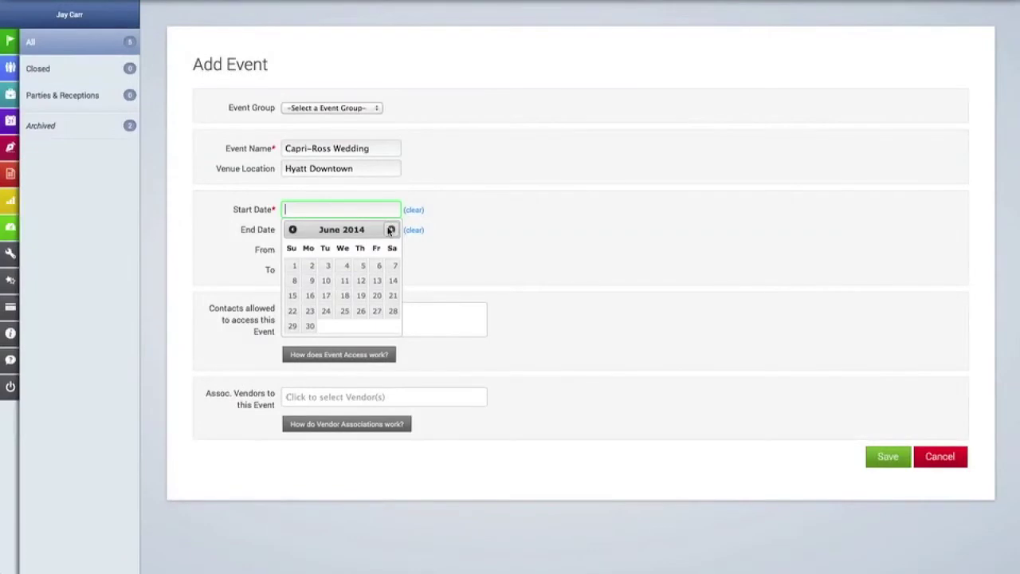
pyautogui.click(393, 297)
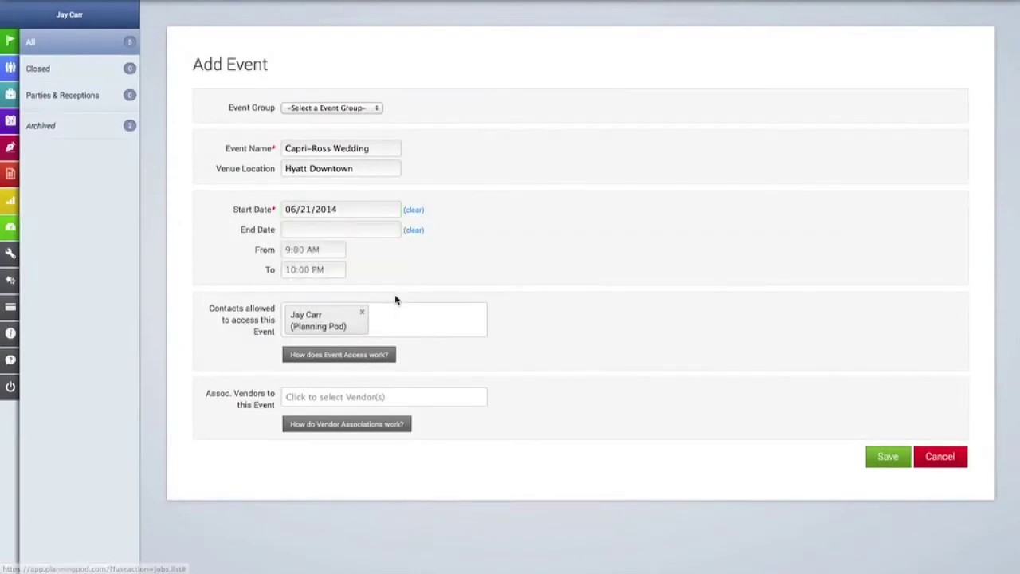
pyautogui.click(309, 250)
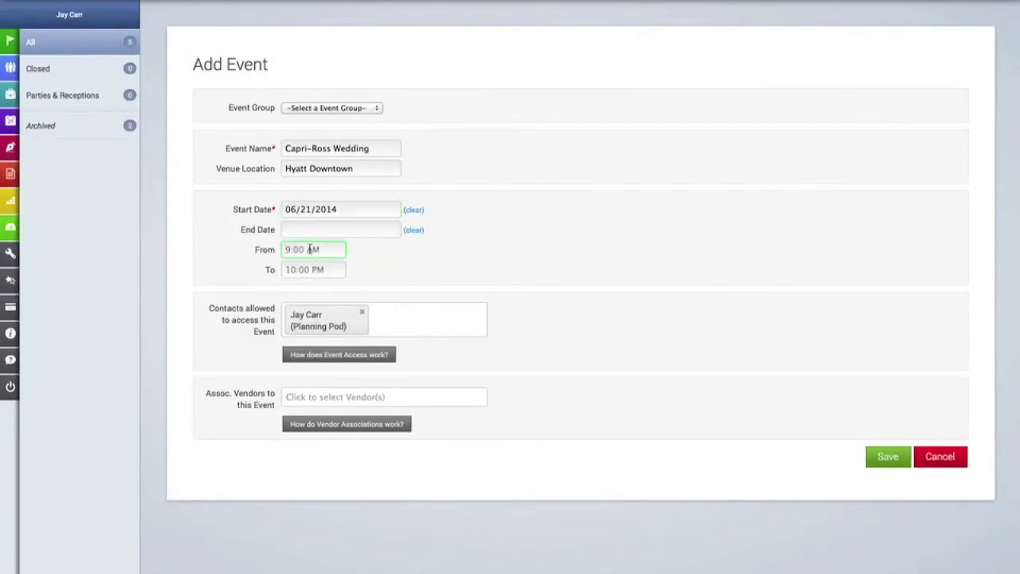
pyautogui.write('3:30 pm')
pyautogui.click(303, 271)
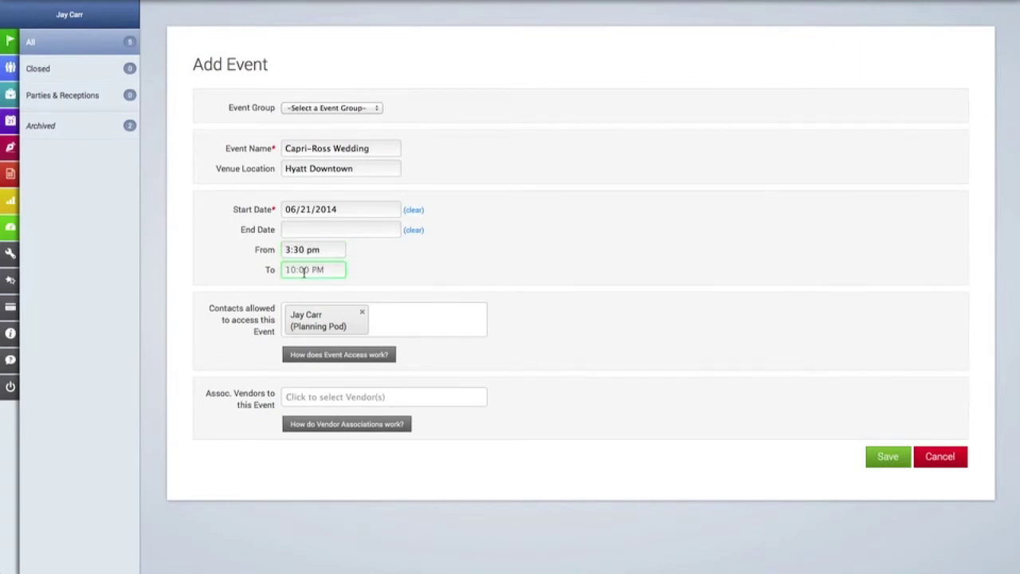
pyautogui.write('11:15 pm')
pyautogui.click(276, 288)
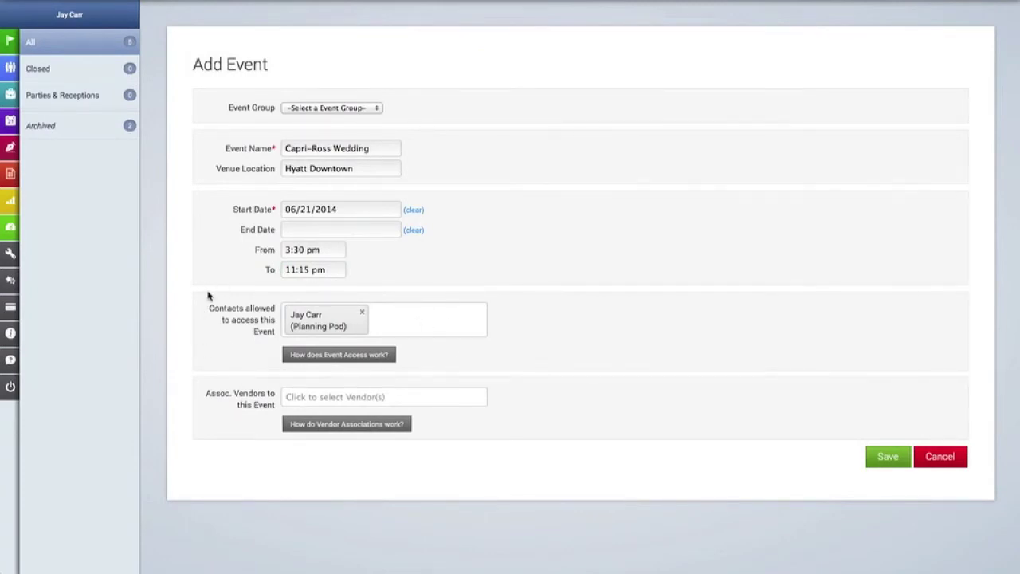
# Add the new client to the event's Contacts allowed.
pyautogui.click(413, 323)
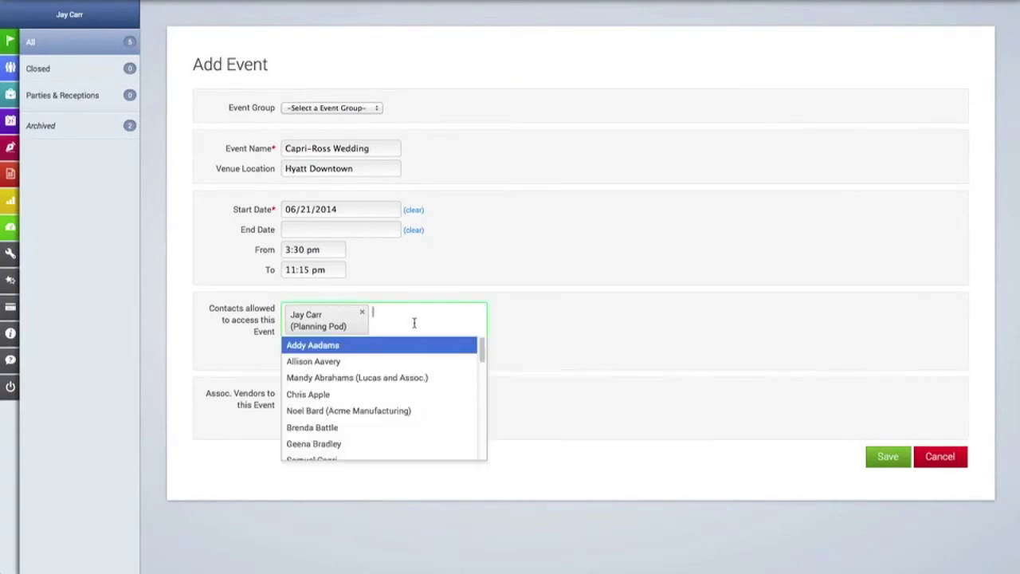
pyautogui.scroll(-1, 417, 398)
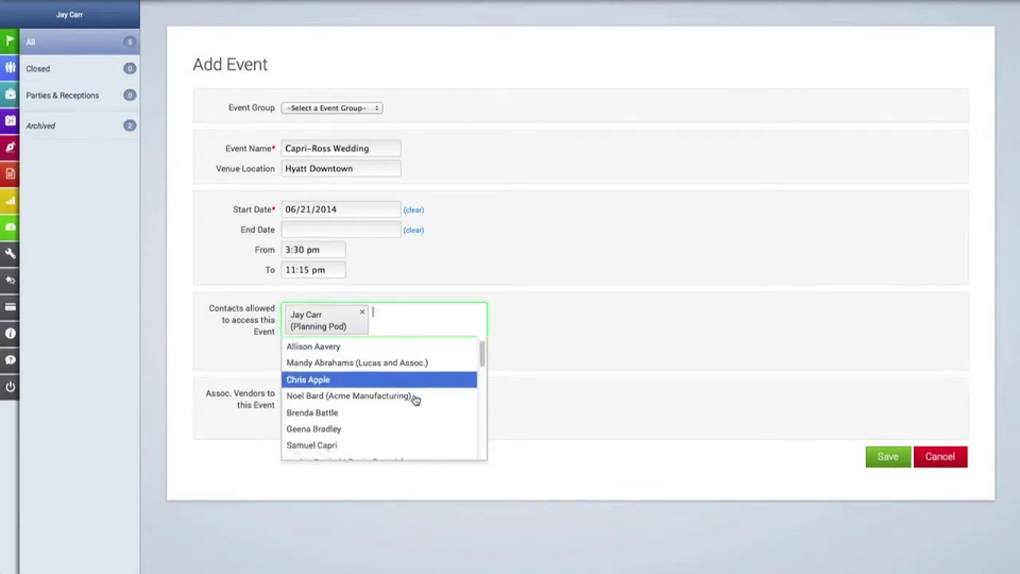
pyautogui.click(334, 439)
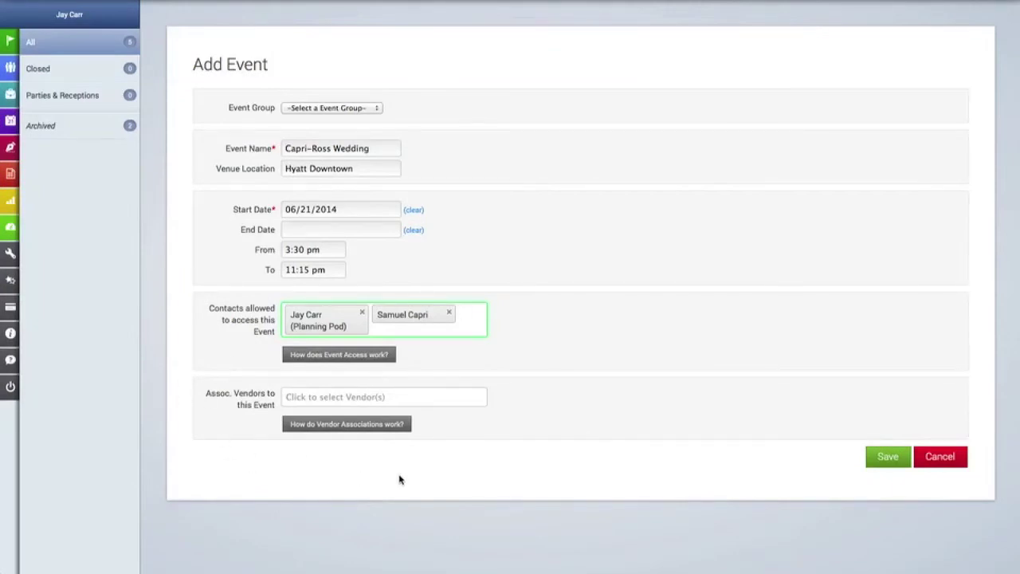
# Save Capri-Ross Wedding and review its two assigned people.
pyautogui.click(887, 456)
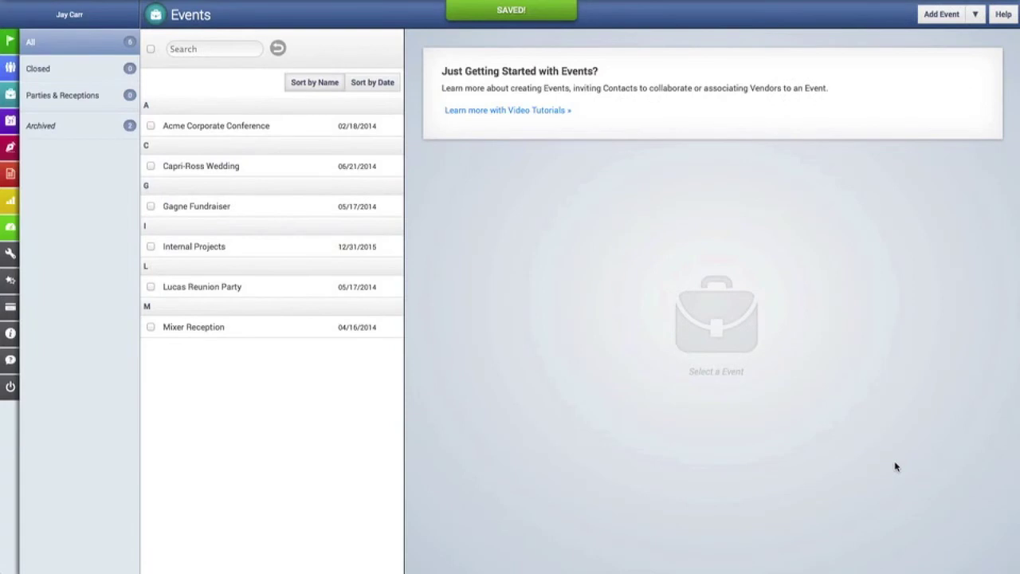
pyautogui.click(257, 167)
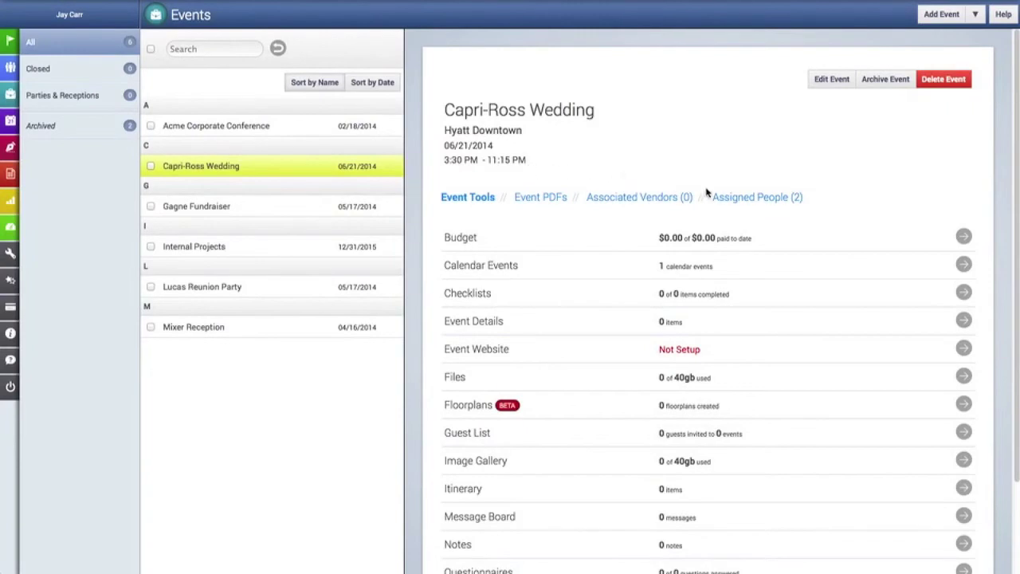
pyautogui.click(738, 199)
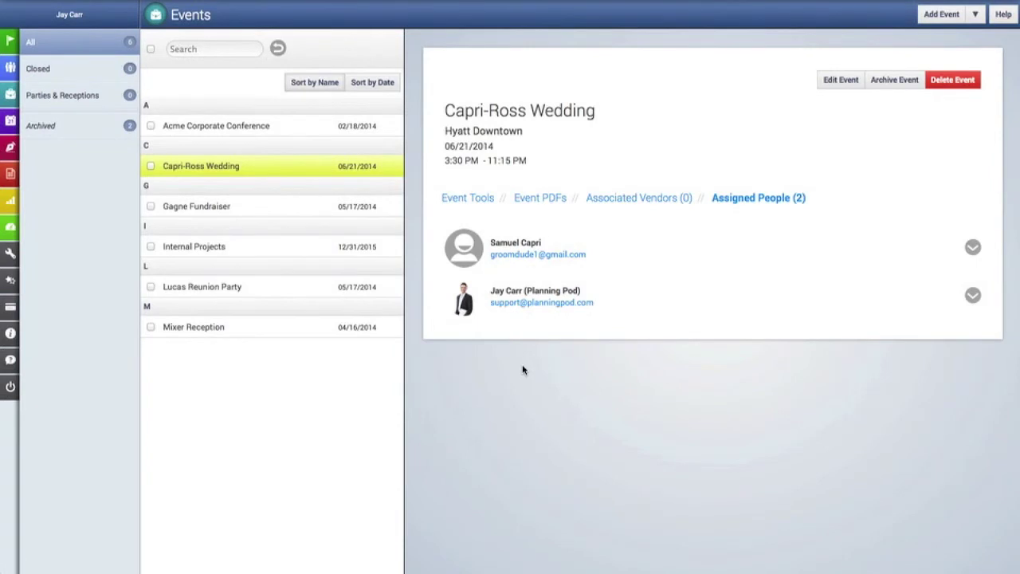
# Log out of Planning Pod and go to the client's Gmail inbox.
pyautogui.click(11, 386)
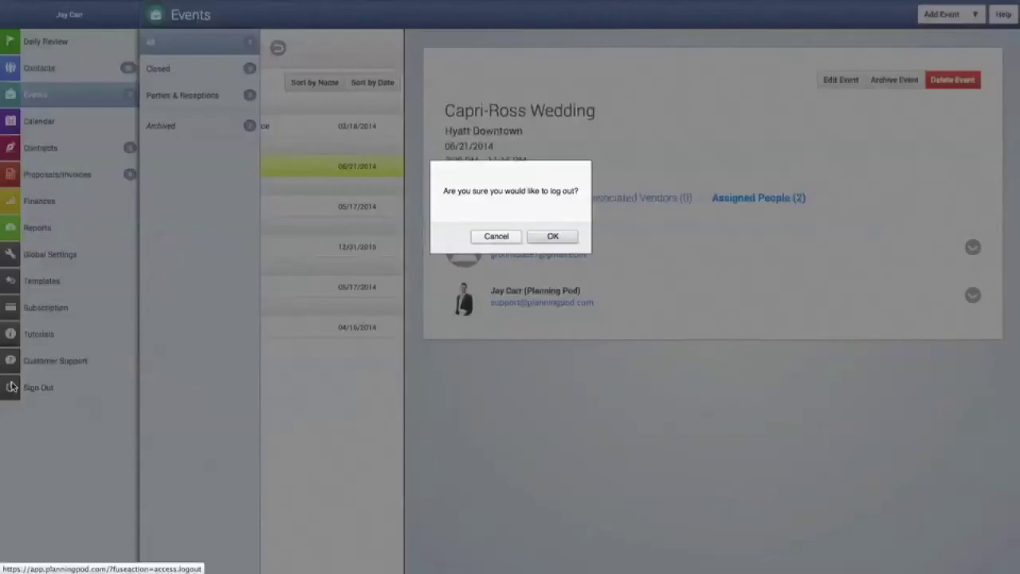
pyautogui.click(550, 235)
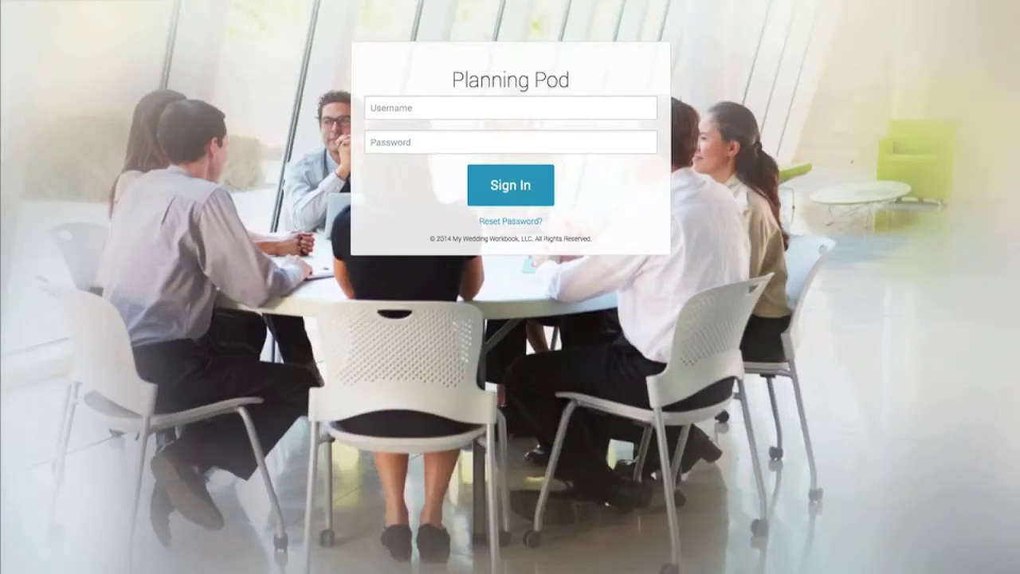
pyautogui.click(235, 1)
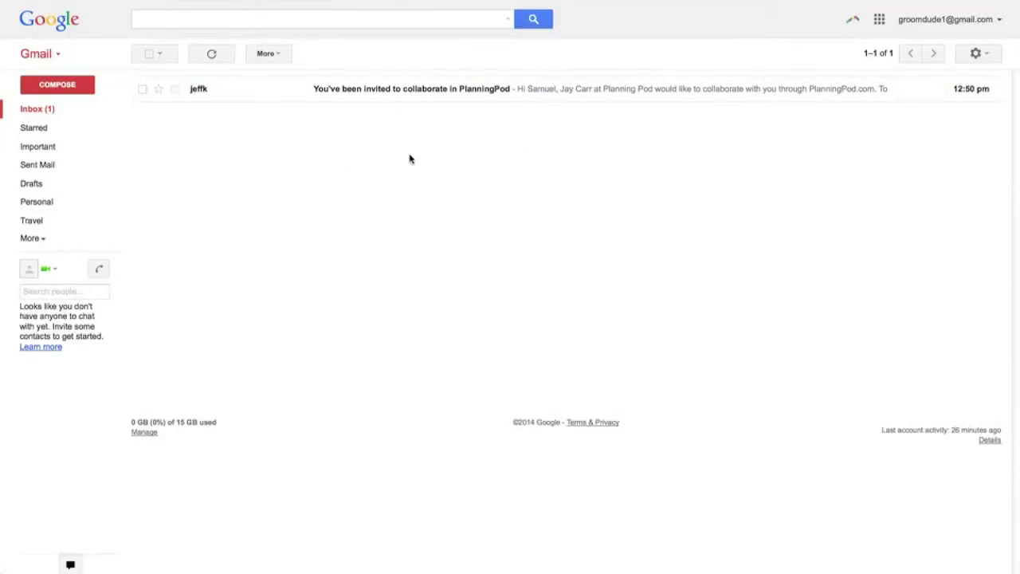
# Open the 'You've been invited to collaborate in PlanningPod' email and follow 'Complete my account setup now'.
pyautogui.click(476, 90)
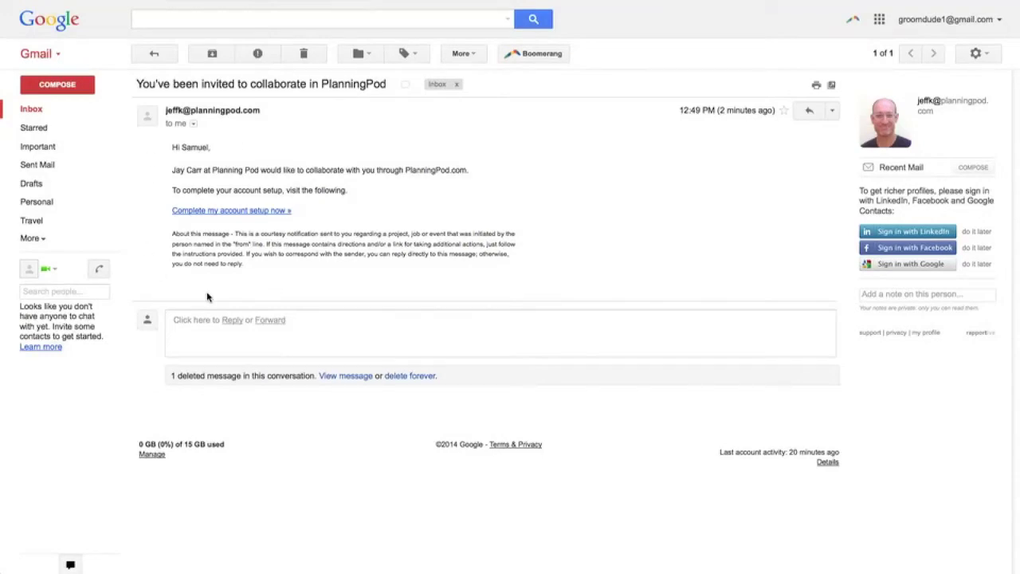
pyautogui.click(226, 211)
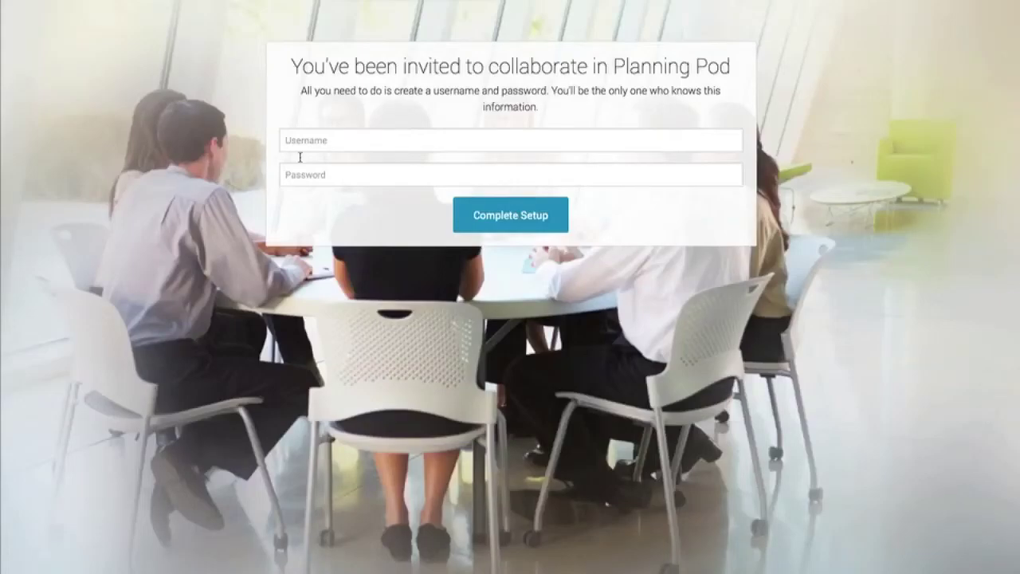
# Complete the client's account setup with a new username and password.
pyautogui.click(301, 145)
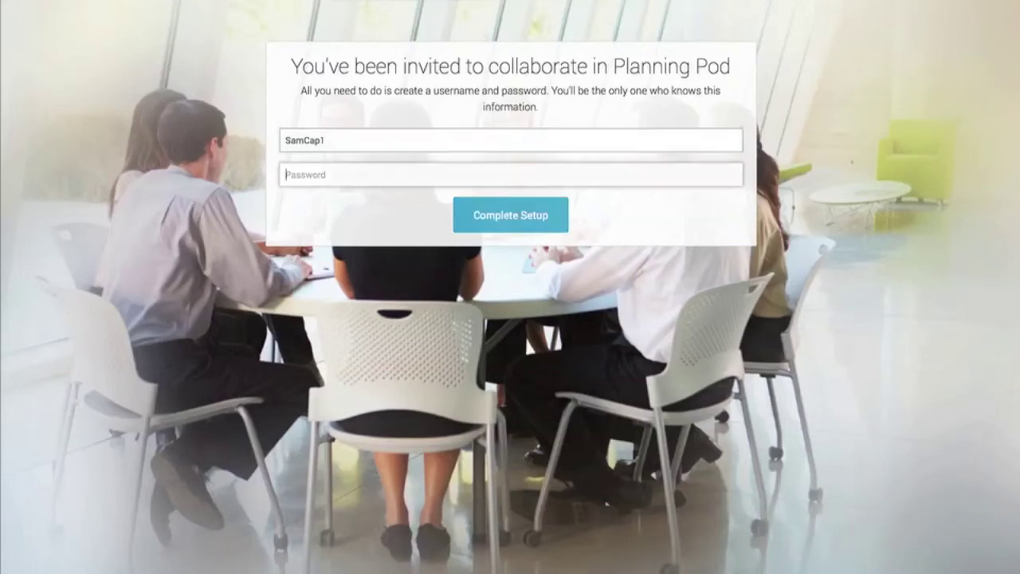
pyautogui.click(285, 174)
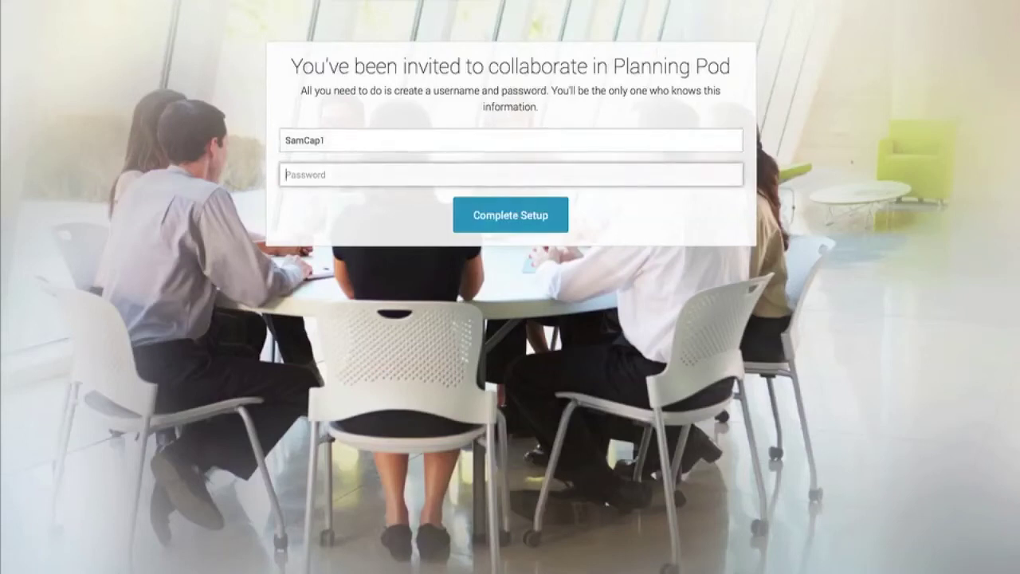
pyautogui.write('P')
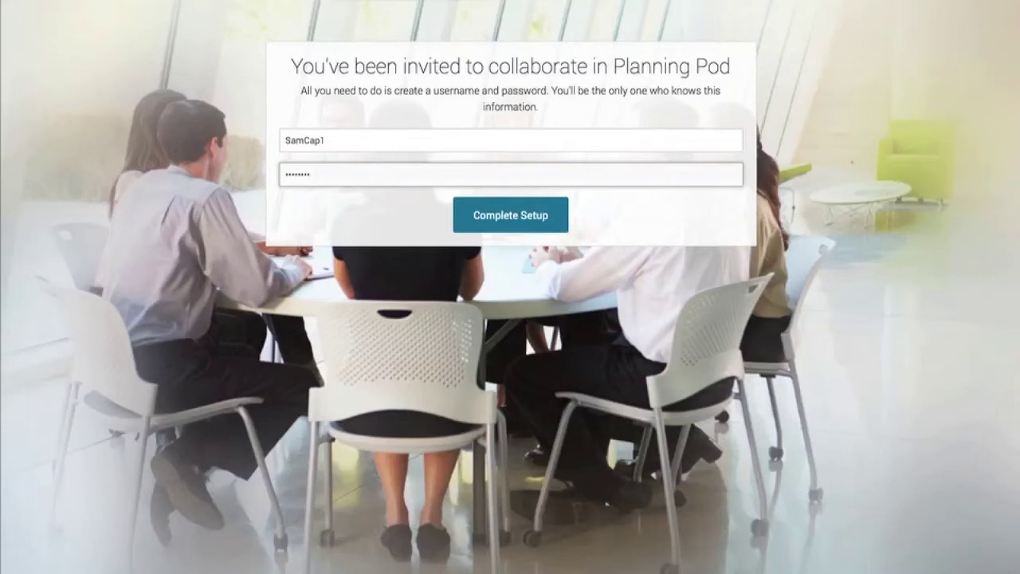
pyautogui.click(528, 216)
# Sign in to Planning Pod with the client's new username and password.
pyautogui.click(521, 71)
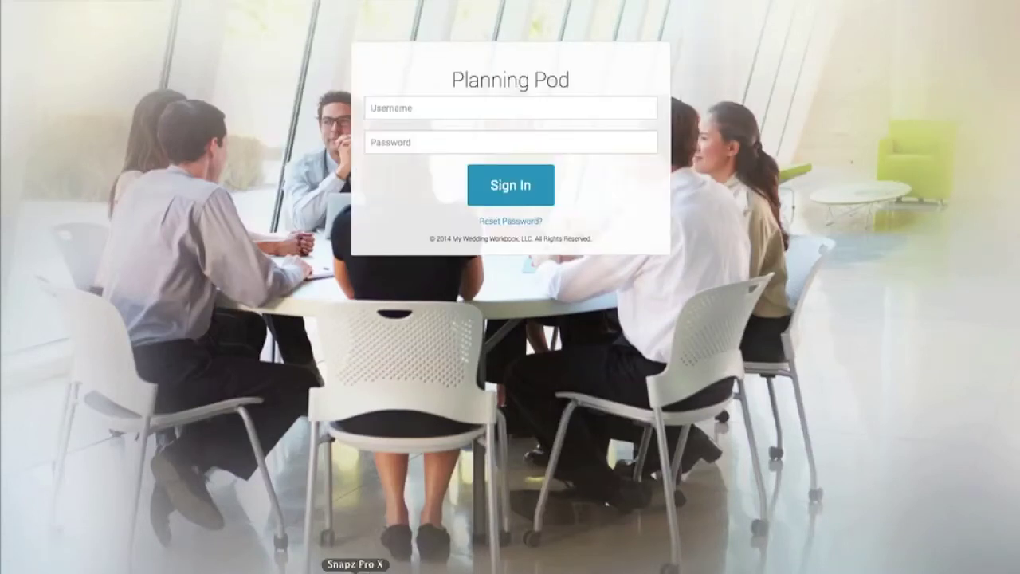
pyautogui.click(406, 109)
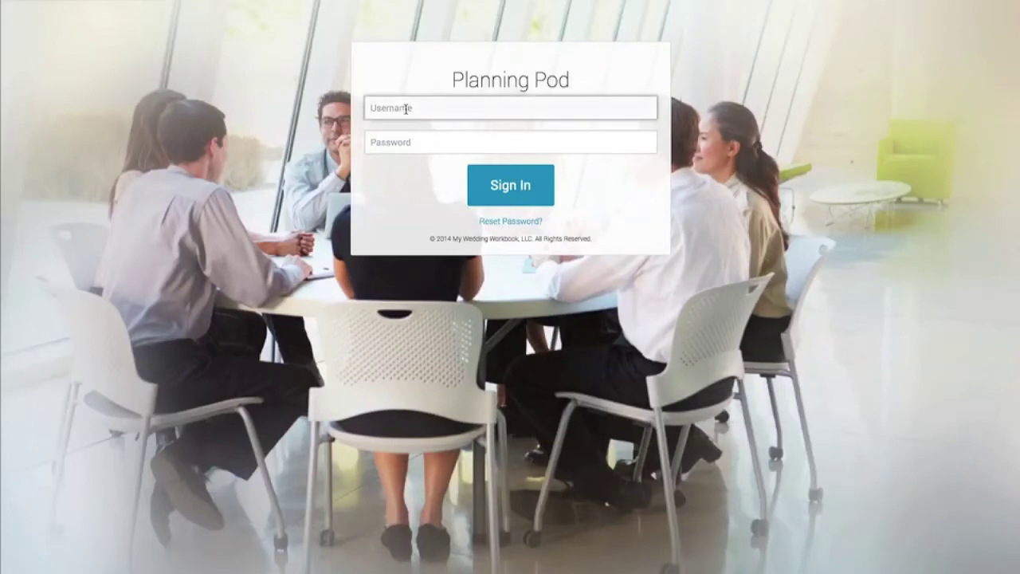
pyautogui.press('Tab')
pyautogui.write('•••')
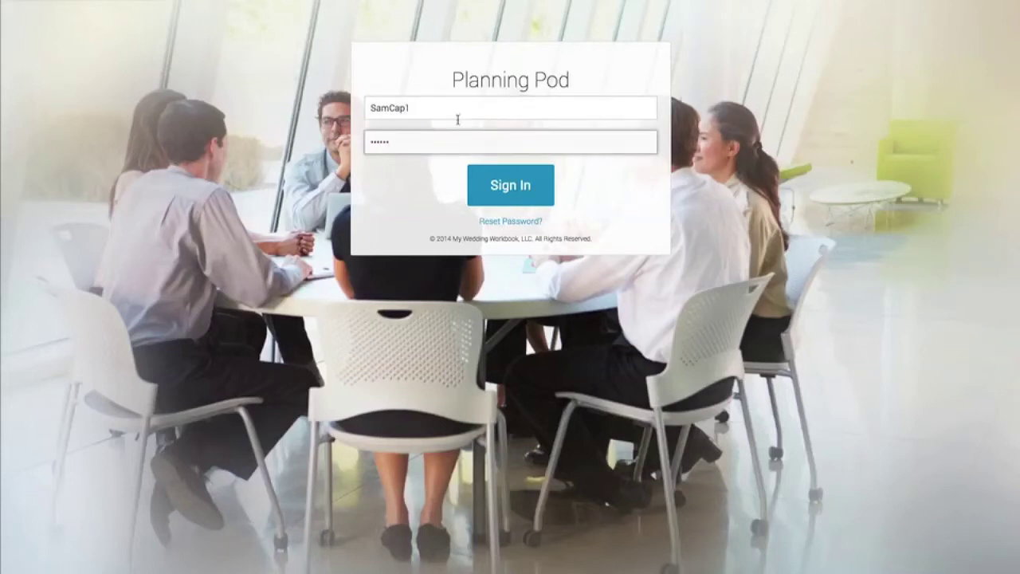
pyautogui.click(513, 185)
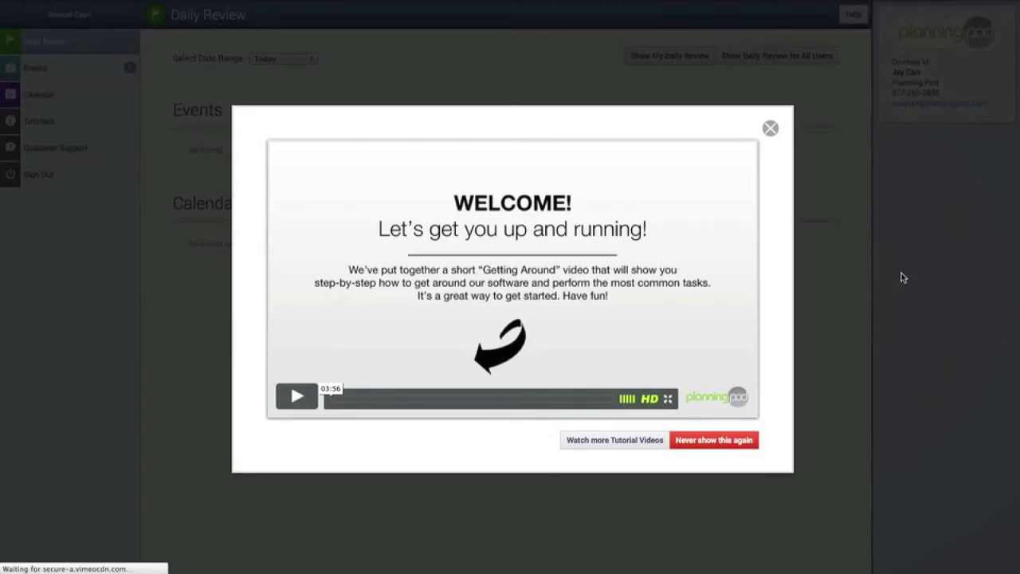
# Close the welcome video, check Events lists only Capri-Ross Wedding, then view the February 2014 calendar.
pyautogui.click(770, 129)
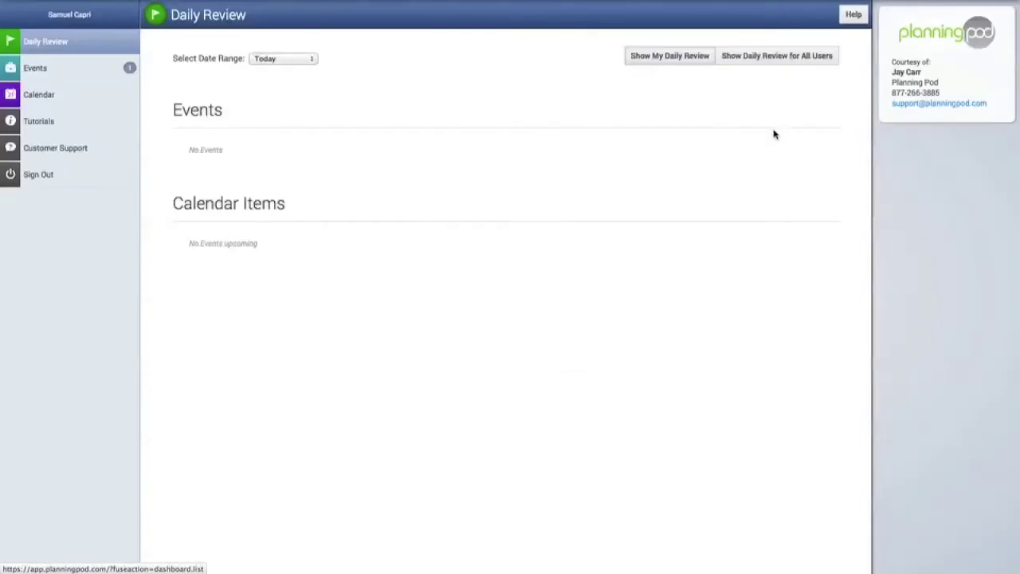
pyautogui.click(75, 70)
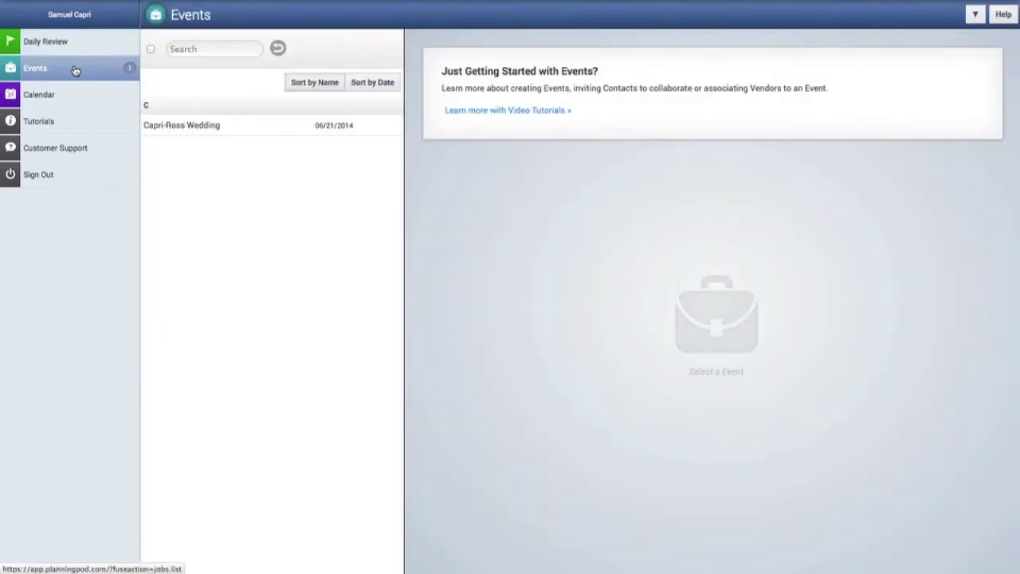
pyautogui.click(201, 130)
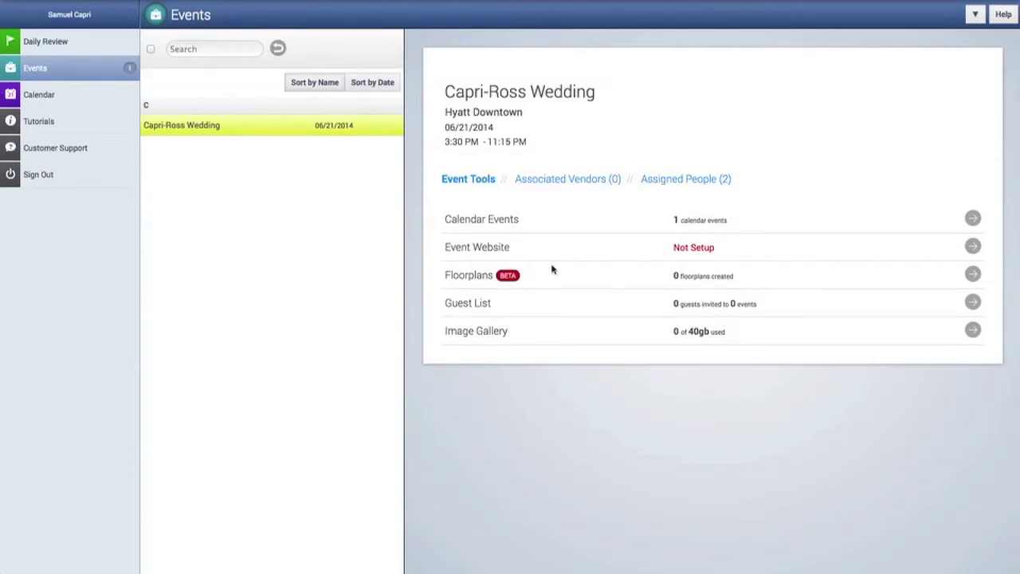
pyautogui.click(56, 100)
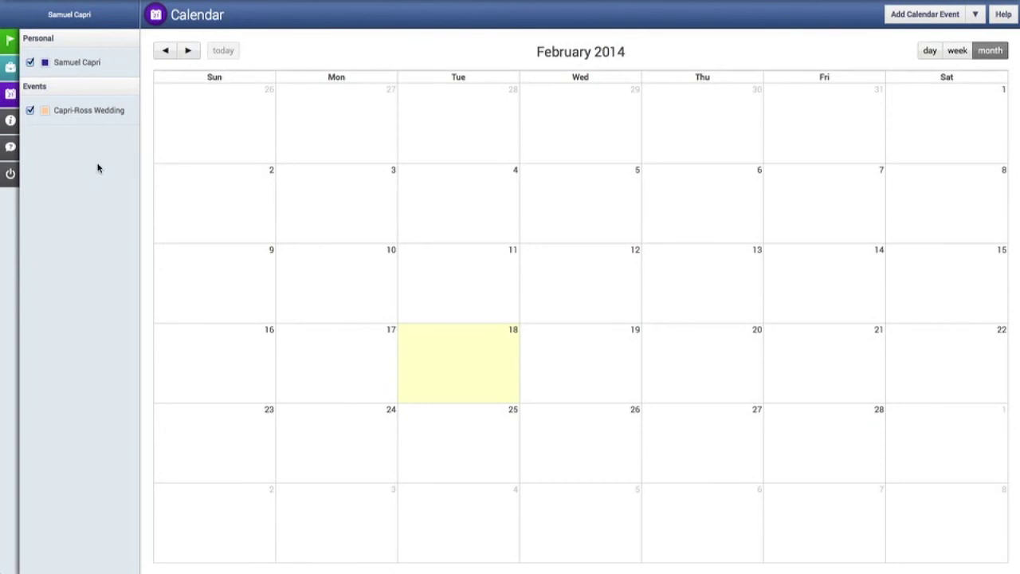
# Log out of the client account, then sign back in as the planner with the saved login.
pyautogui.click(11, 176)
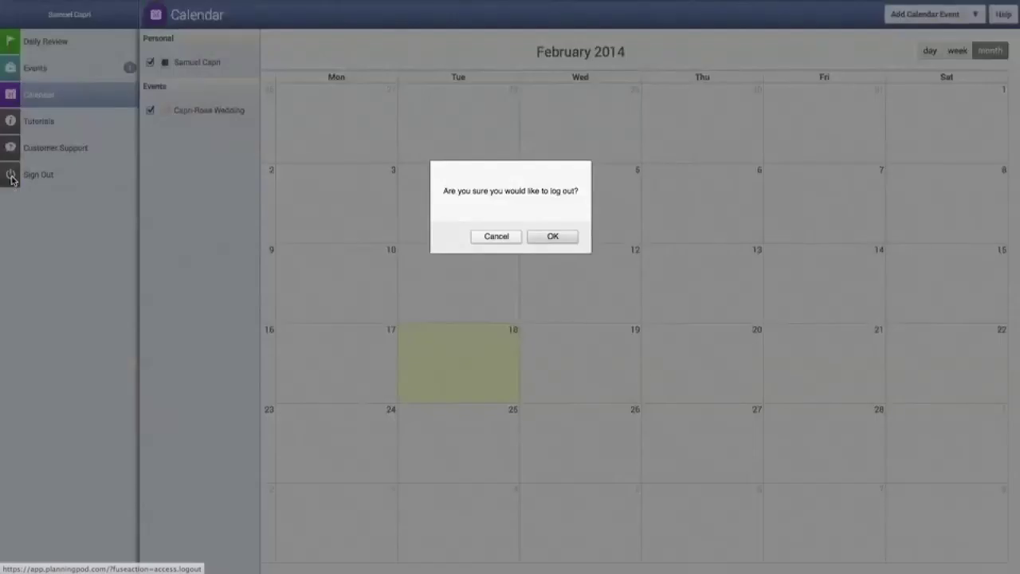
pyautogui.click(561, 238)
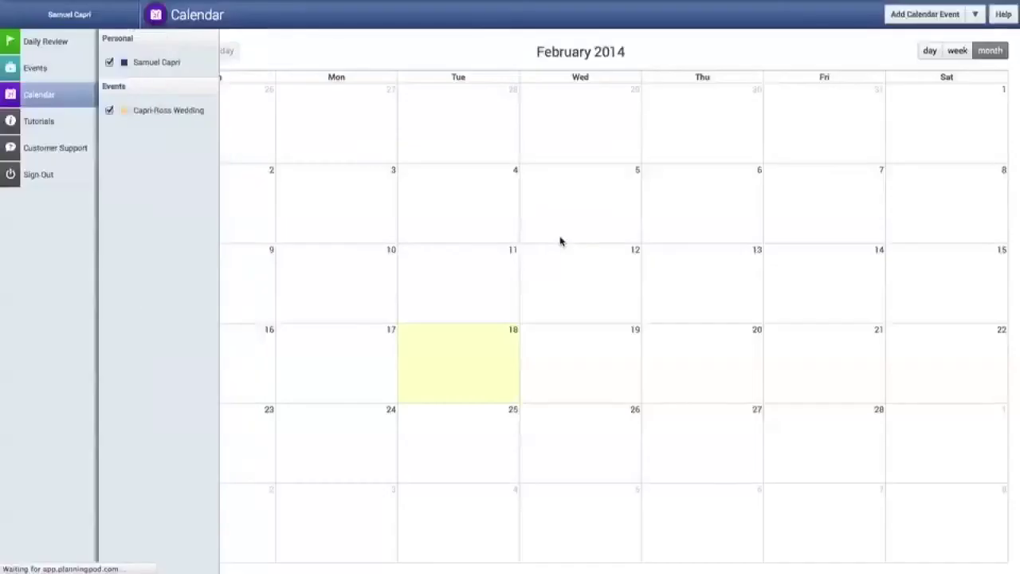
pyautogui.click(442, 106)
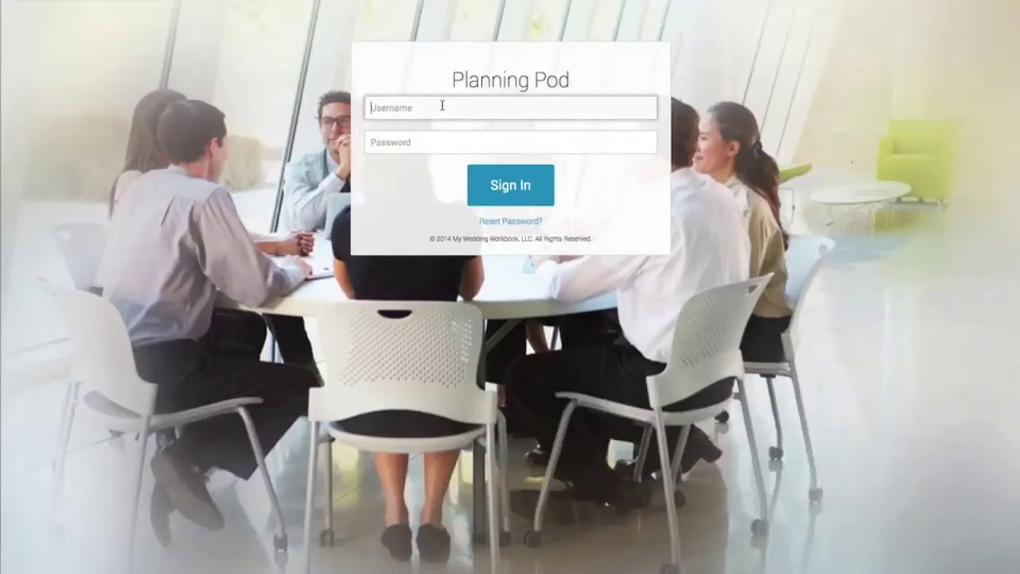
pyautogui.write('T')
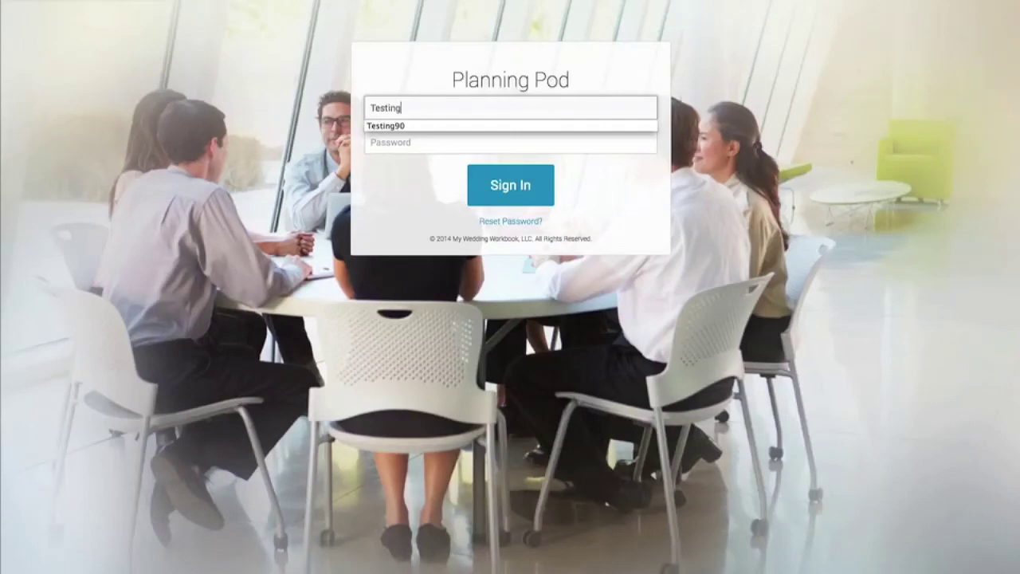
pyautogui.write('esting')
pyautogui.press('Down')
pyautogui.press('Return')
pyautogui.click(502, 179)
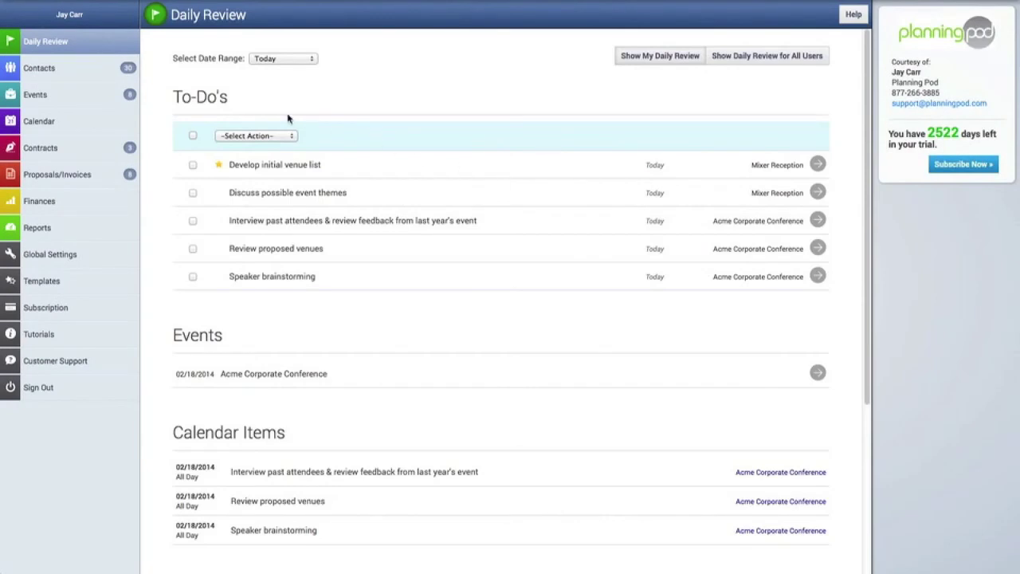
# Verify the client's contact has Client access with setup completed, then go to Global Settings.
pyautogui.click(67, 75)
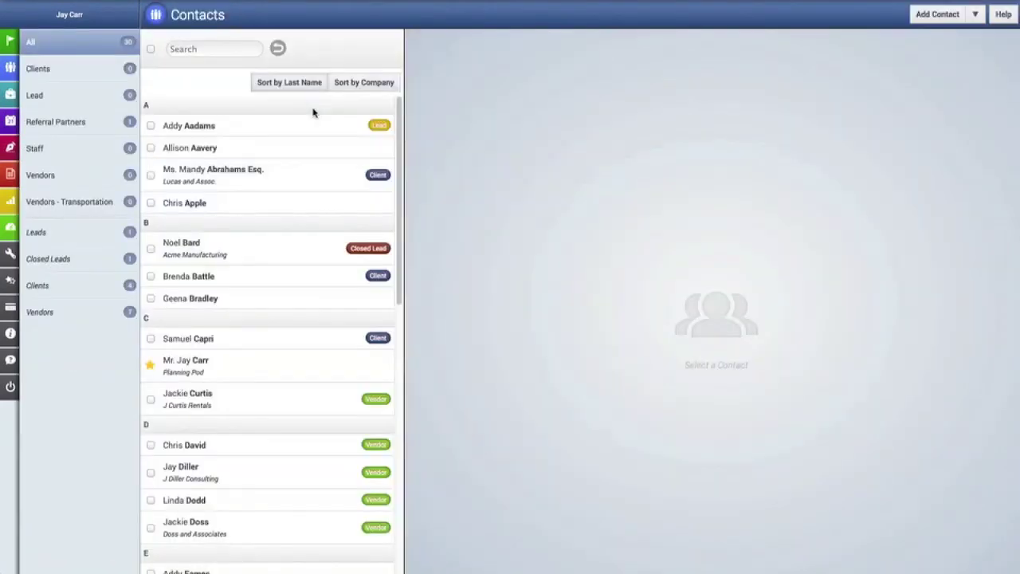
pyautogui.click(246, 341)
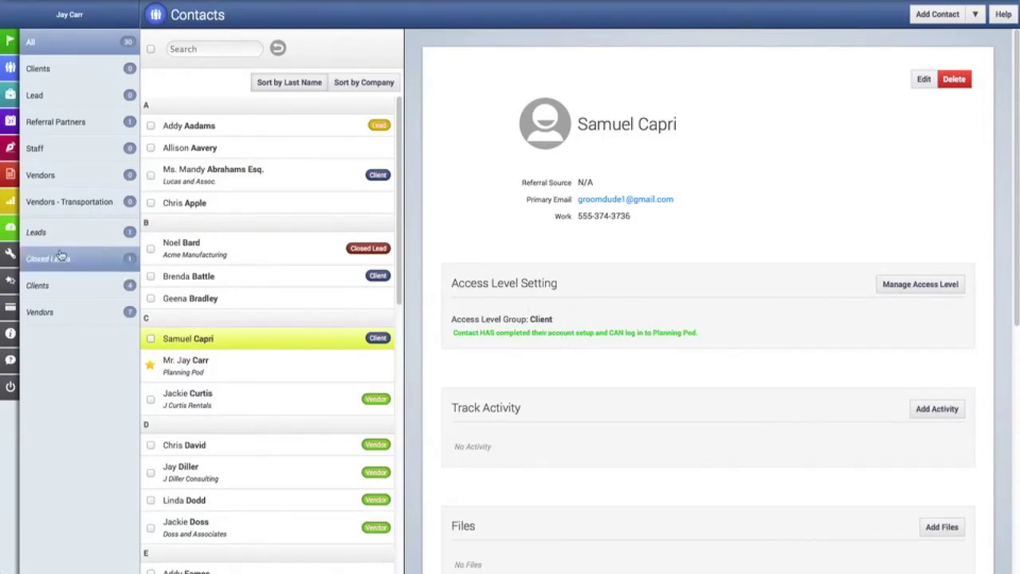
pyautogui.moveTo(26, 254)
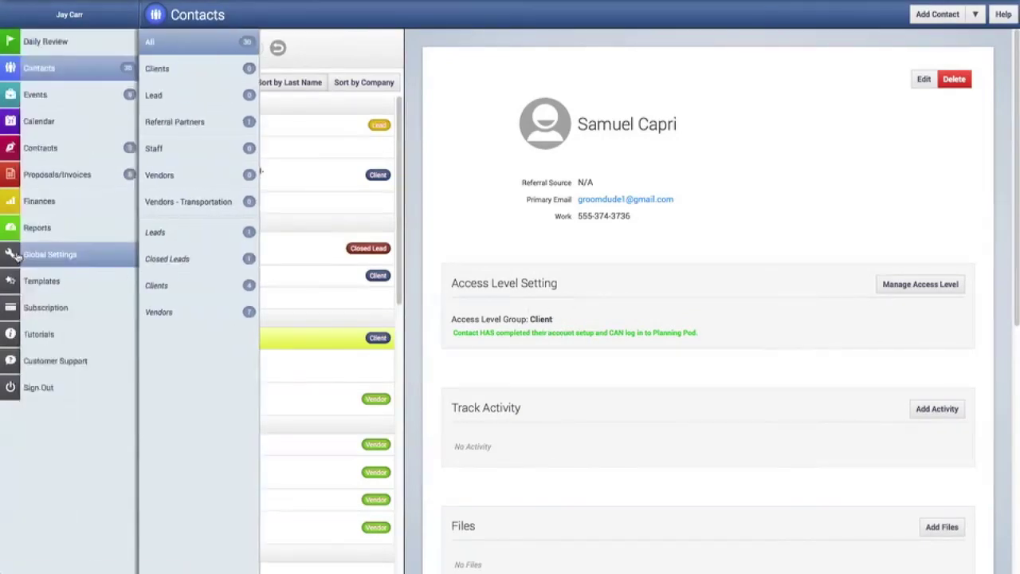
pyautogui.click(83, 259)
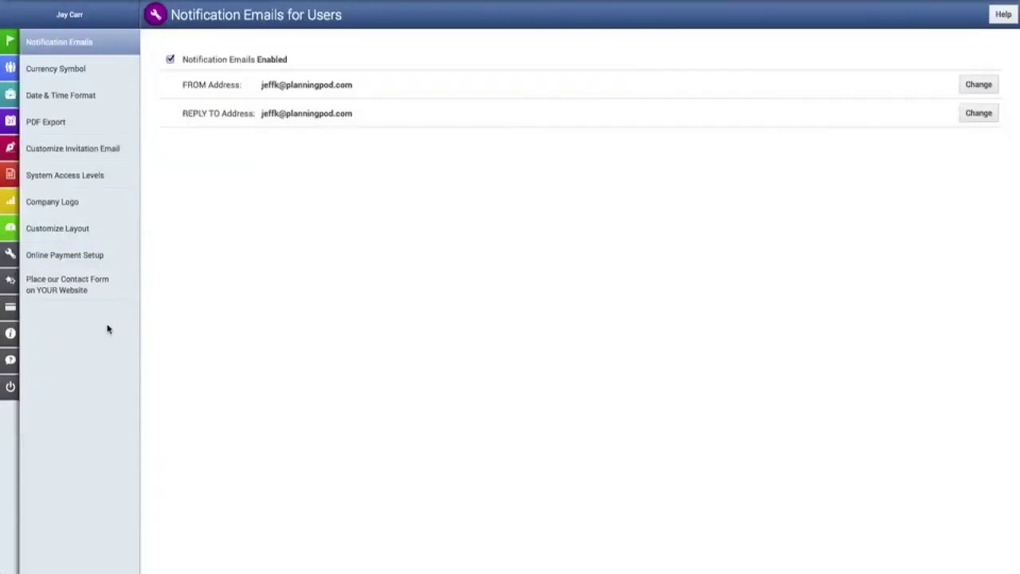
# Review the Client permissions in System Access Levels, including assigned-events-only access, then return to Daily Review.
pyautogui.click(102, 180)
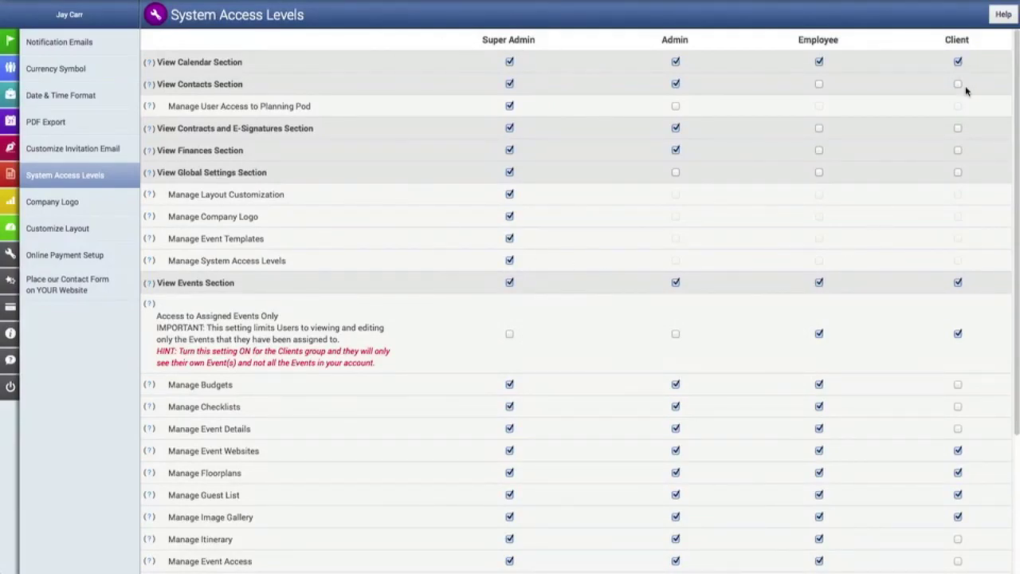
pyautogui.scroll(-2, 976, 99)
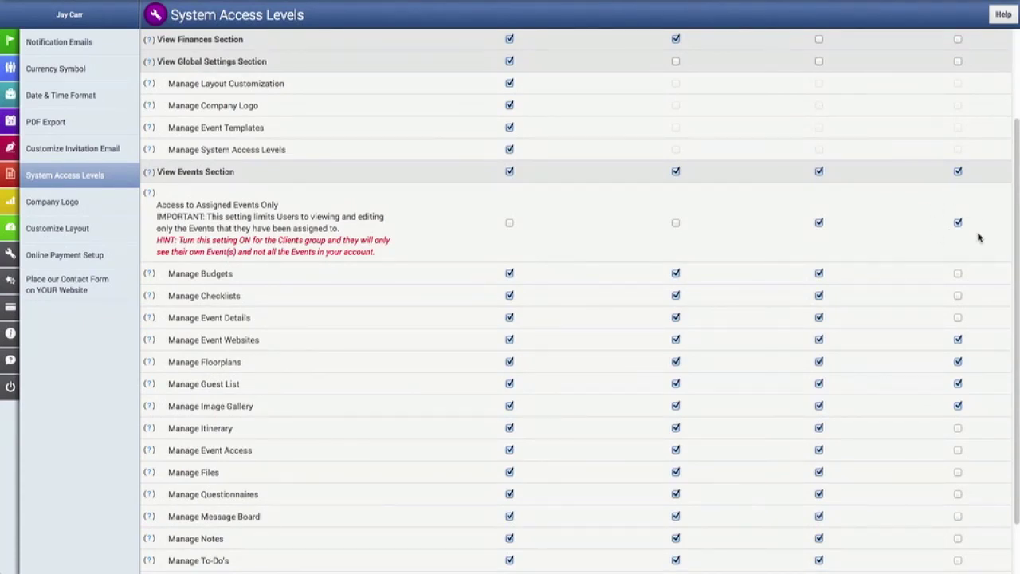
pyautogui.scroll(-1, 915, 314)
pyautogui.scroll(-1, 915, 313)
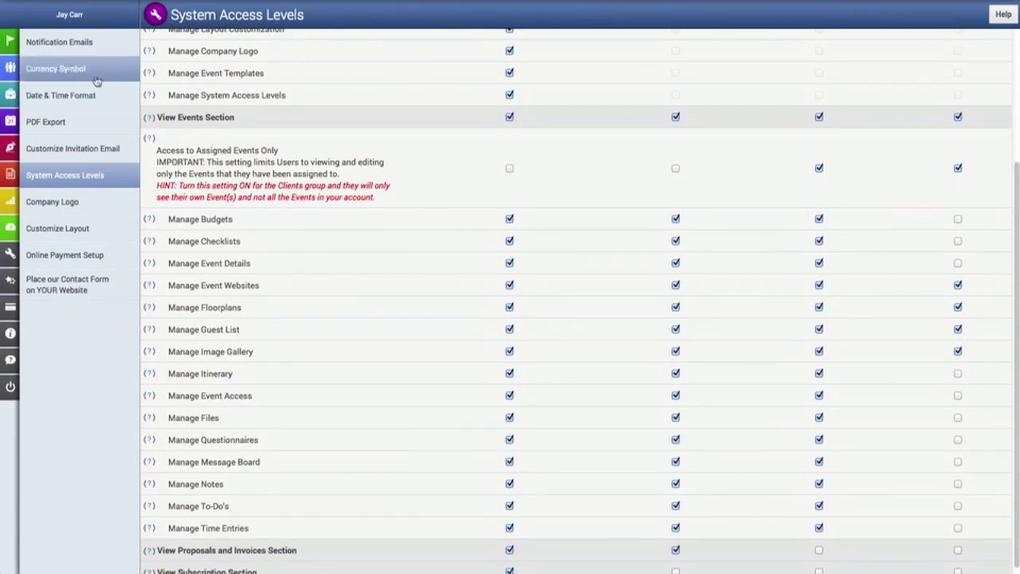
pyautogui.click(6, 48)
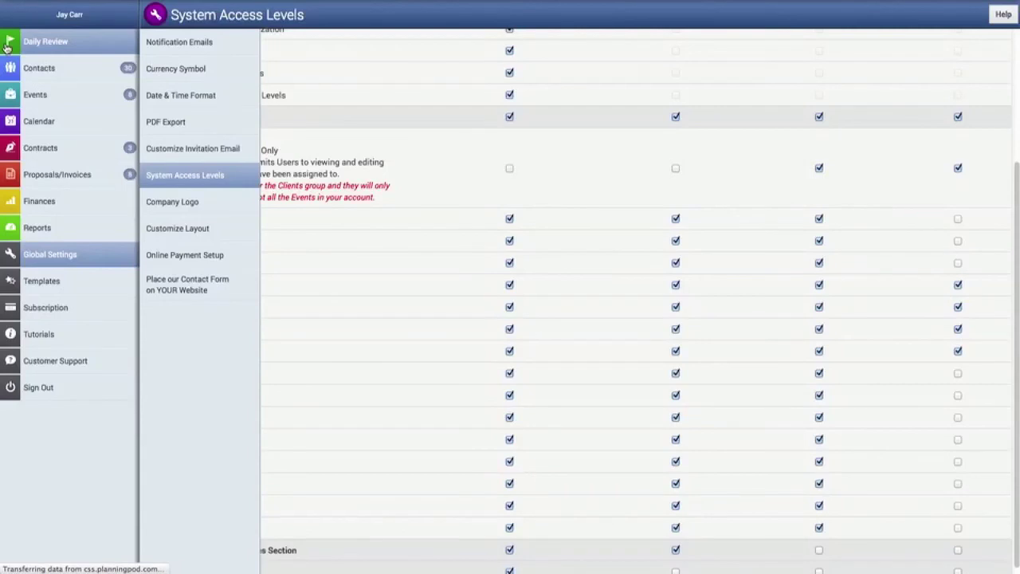